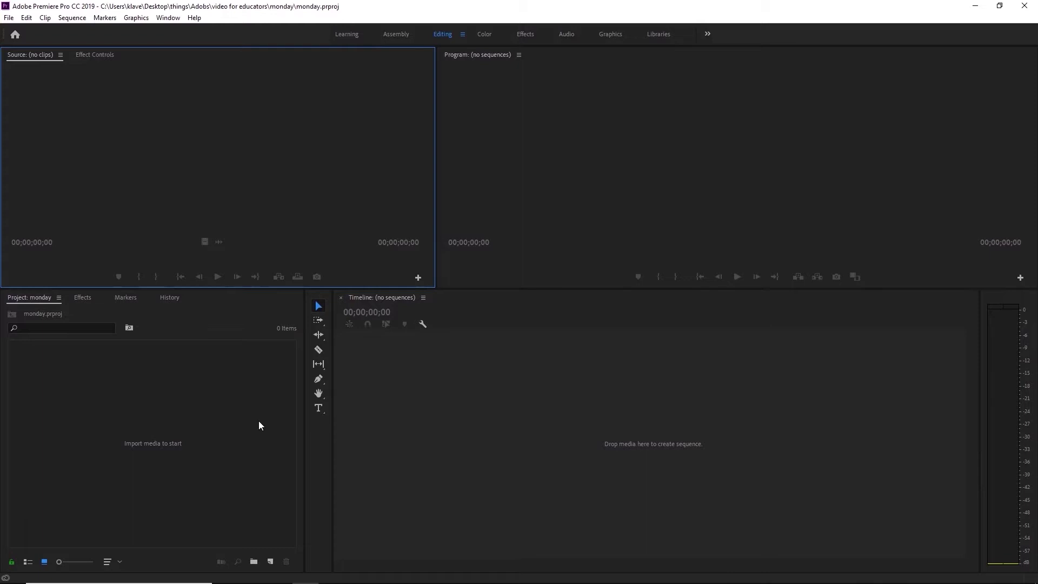
# Import the seven mp4 clips IMG_0165–IMG_0172 from monday > video into the project.
pyautogui.rightClick(258, 421)
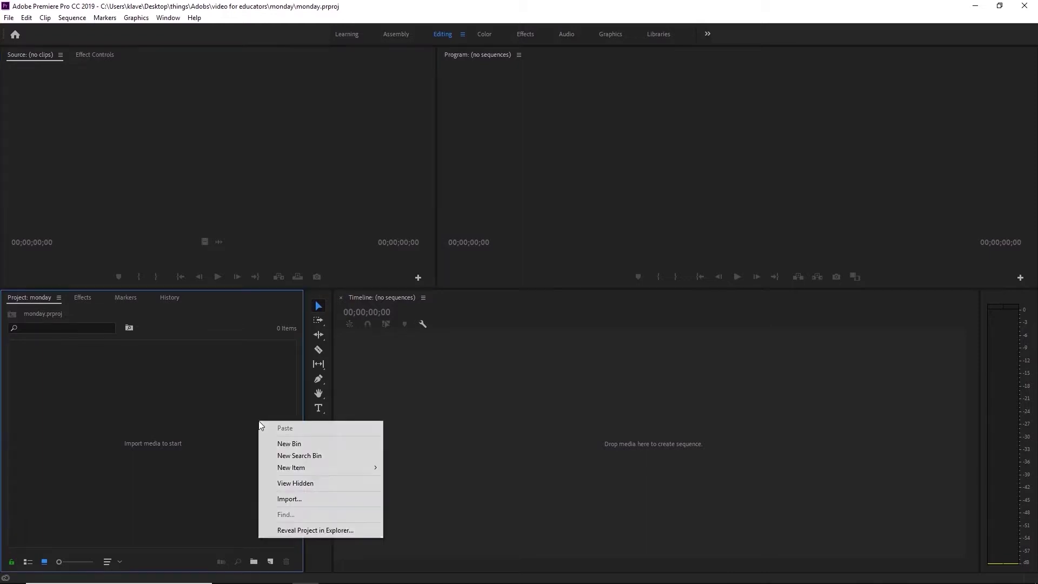
pyautogui.click(282, 499)
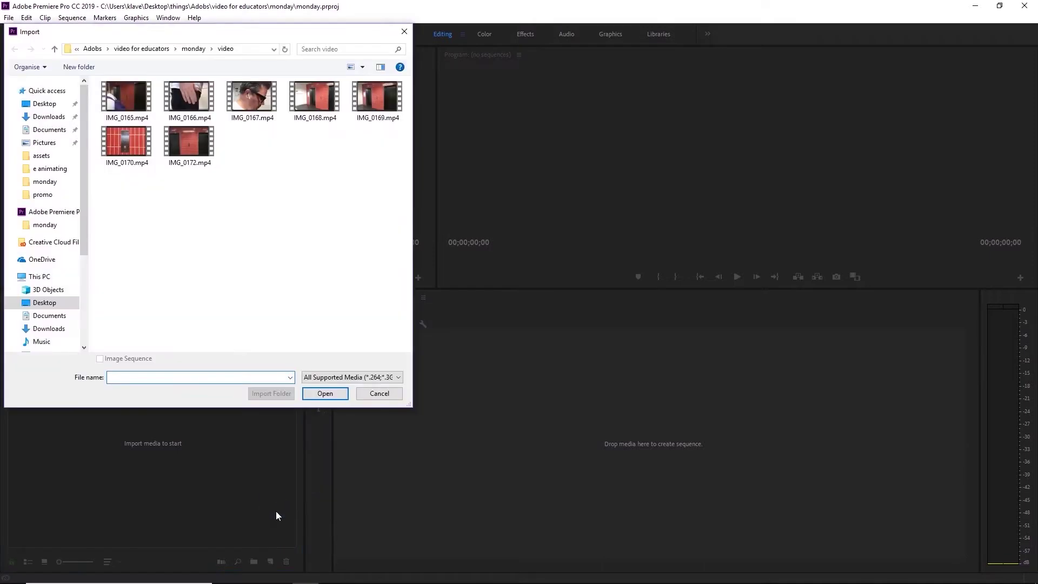
pyautogui.click(195, 50)
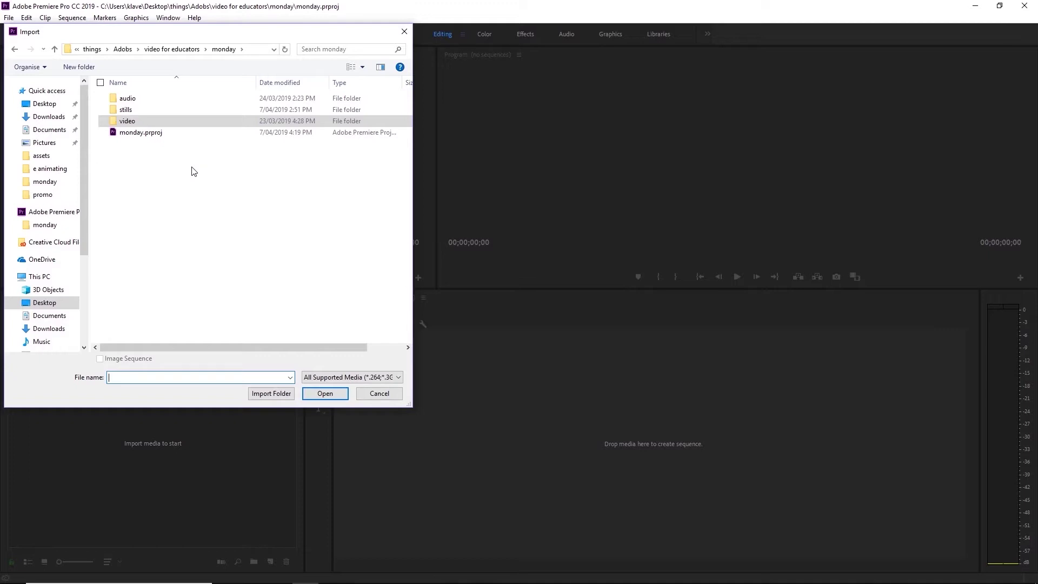
pyautogui.doubleClick(152, 101)
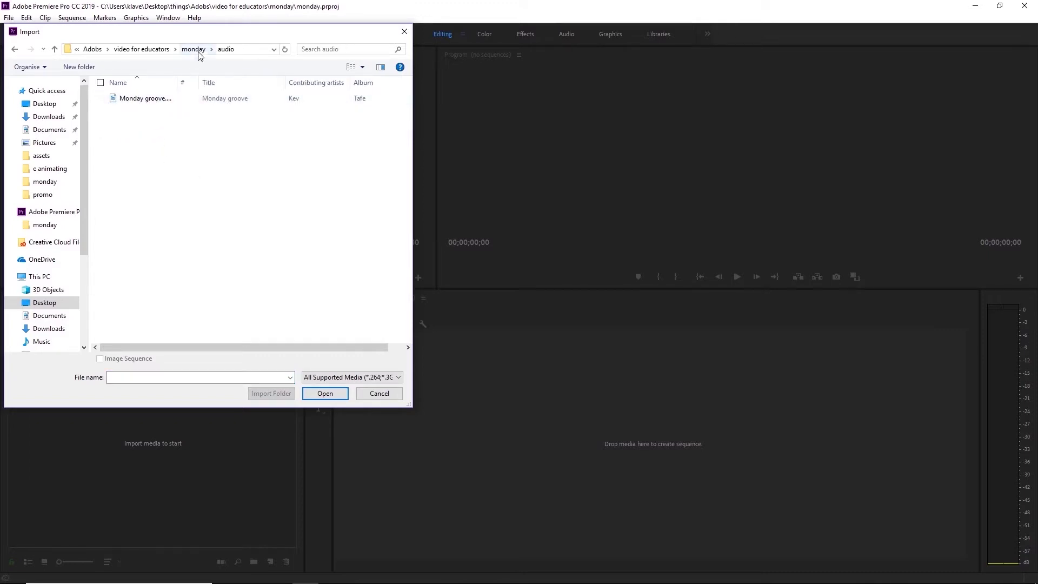
pyautogui.click(194, 49)
pyautogui.doubleClick(129, 109)
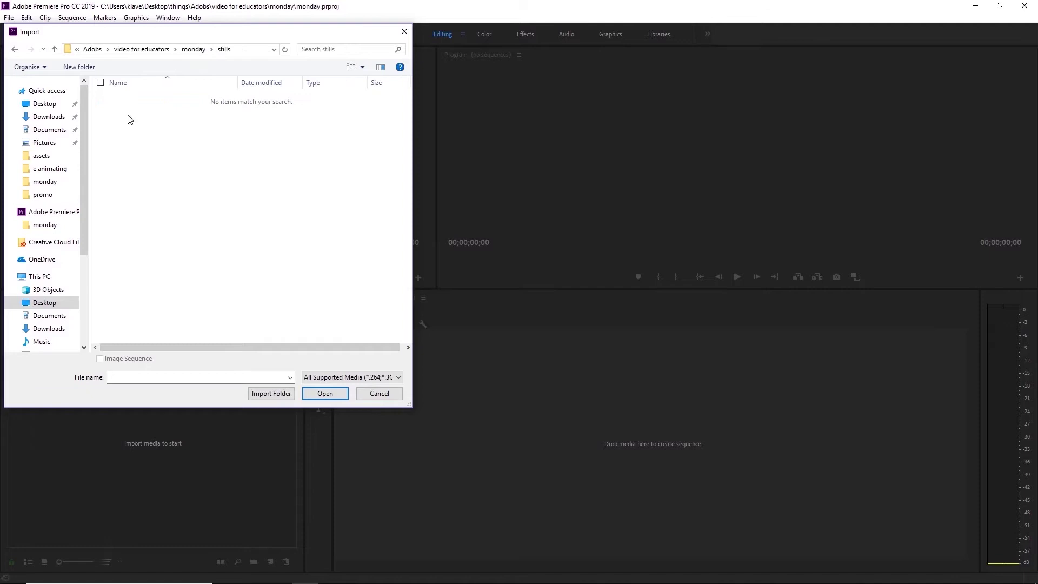
pyautogui.click(194, 48)
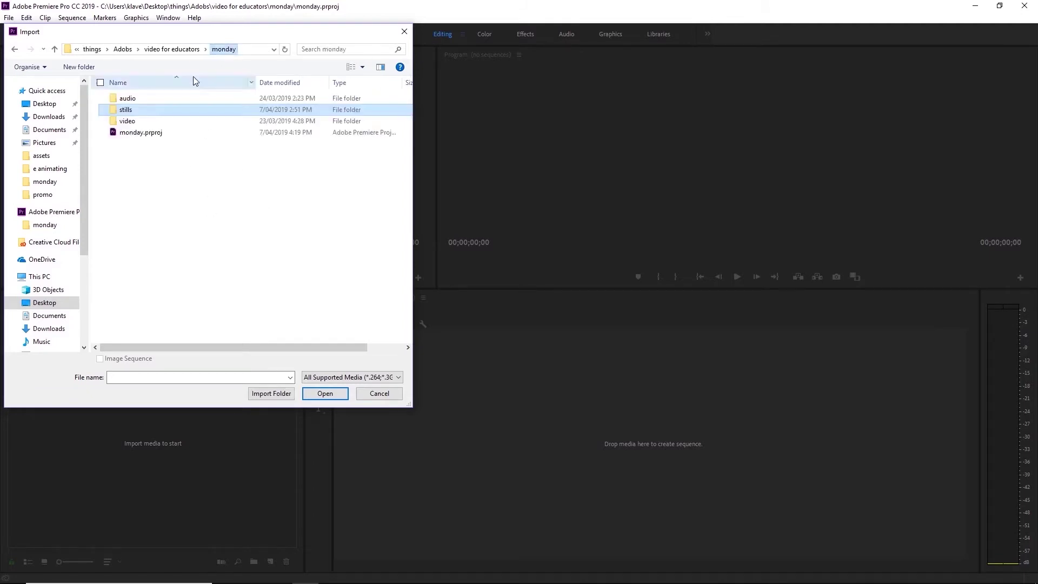
pyautogui.doubleClick(140, 122)
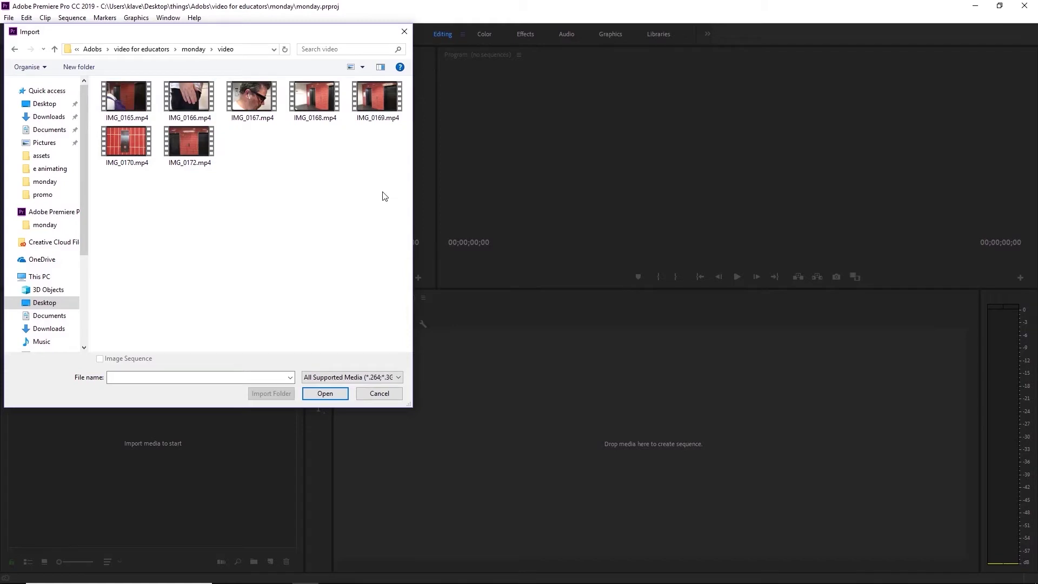
pyautogui.moveTo(382, 180); pyautogui.dragTo(114, 105)
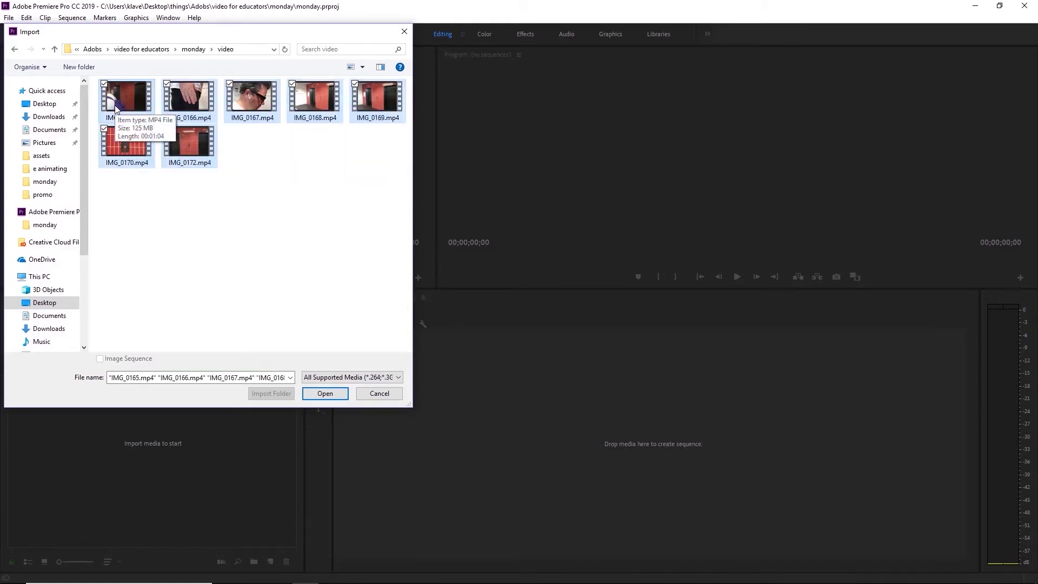
pyautogui.press('Return')
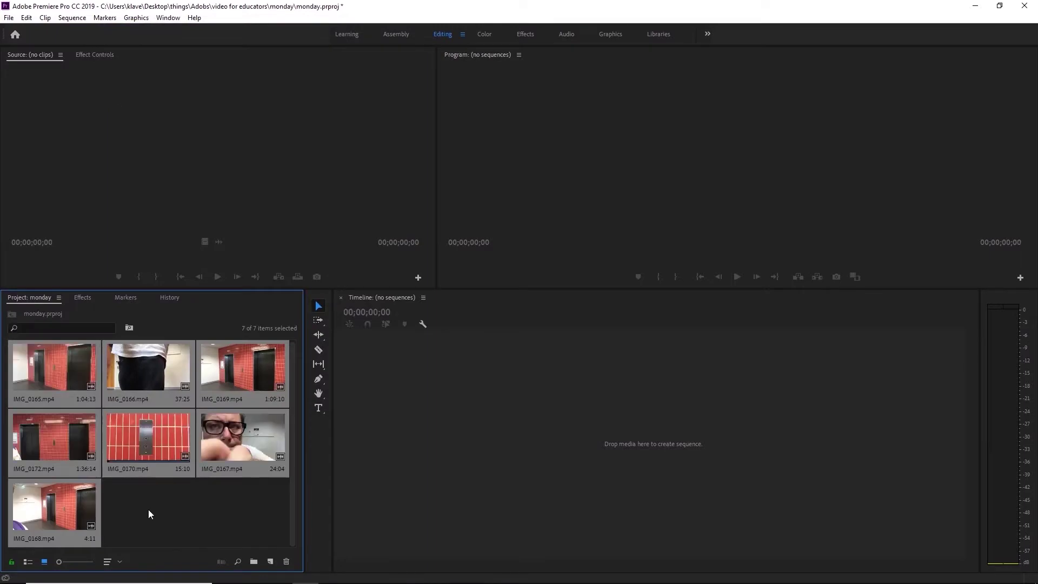
pyautogui.click(149, 514)
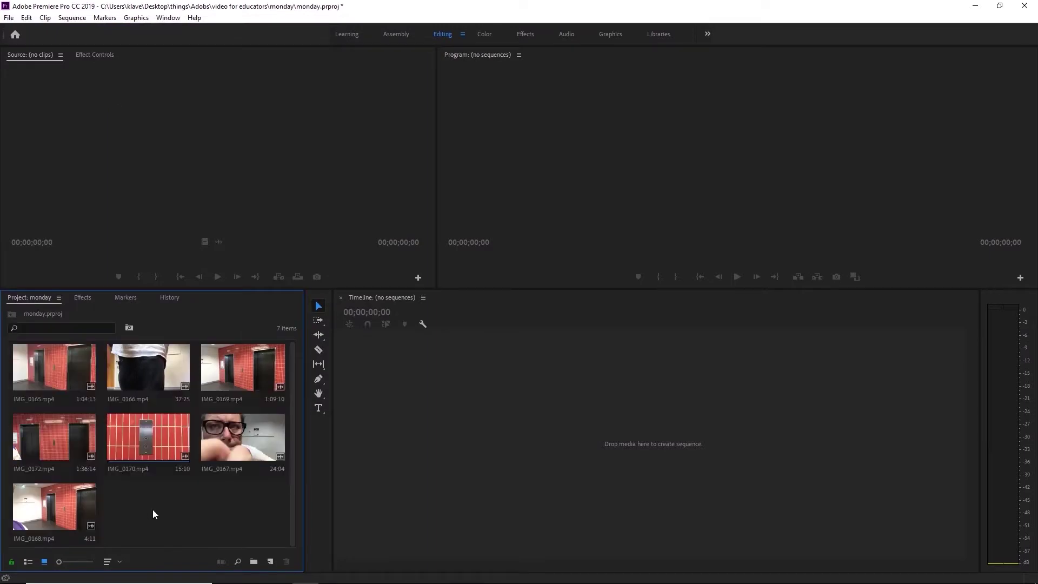
pyautogui.click(27, 562)
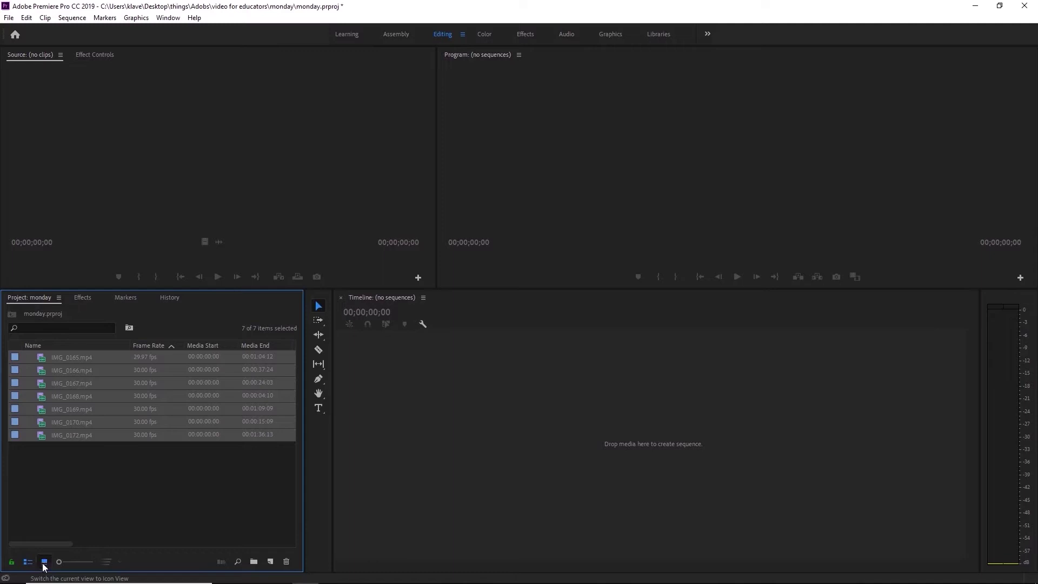
pyautogui.click(44, 562)
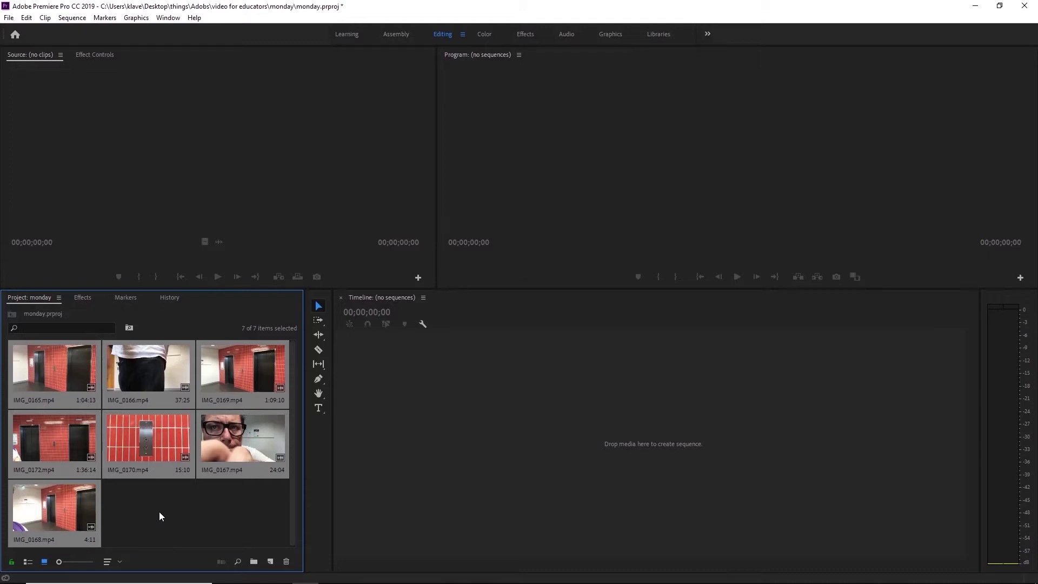
# Preview IMG_0167 and IMG_0170, then delete the 4:11 clip IMG_0168 from the project.
pyautogui.click(159, 517)
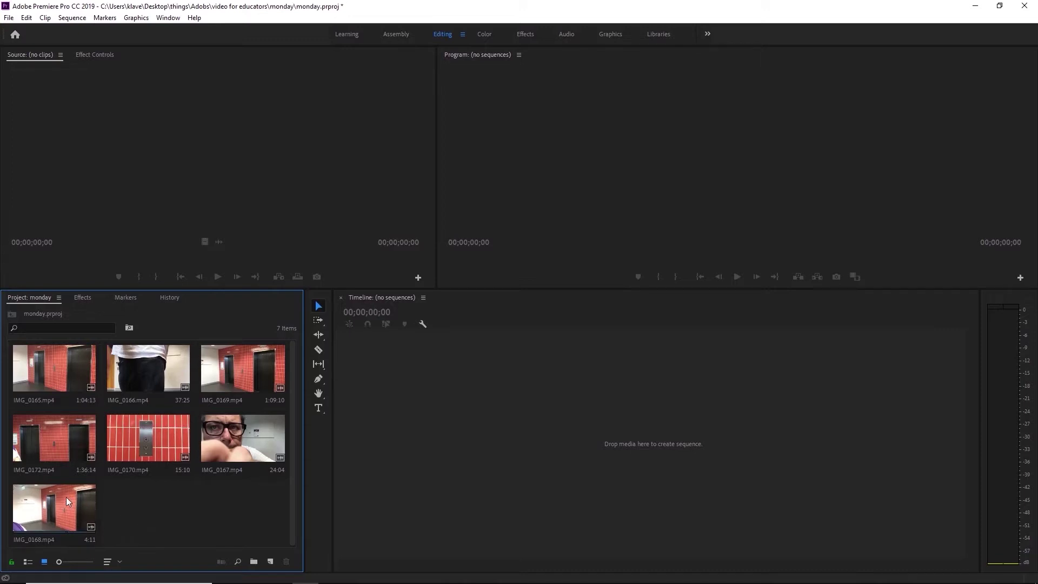
pyautogui.click(238, 446)
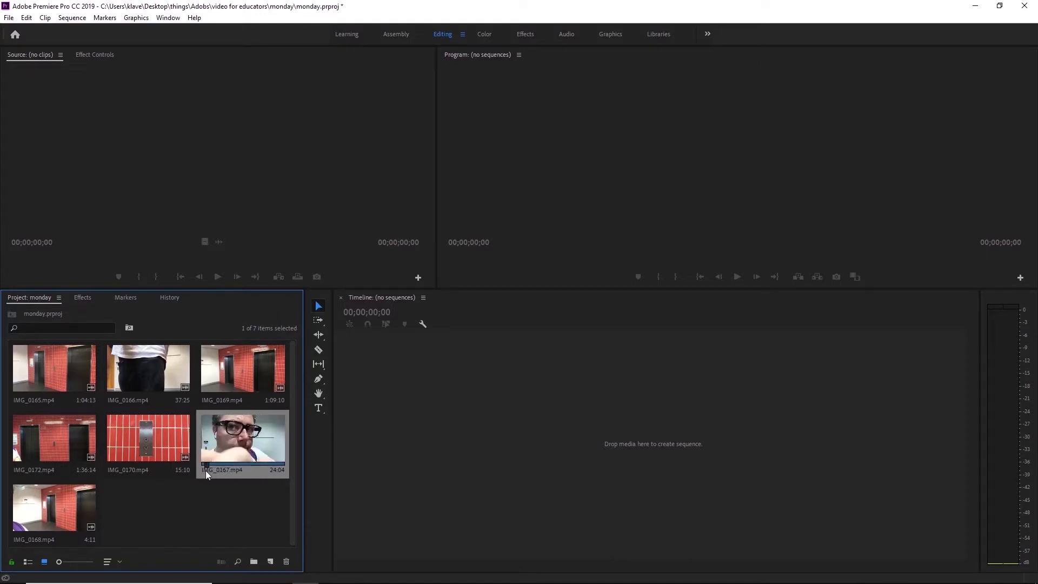
pyautogui.click(169, 441)
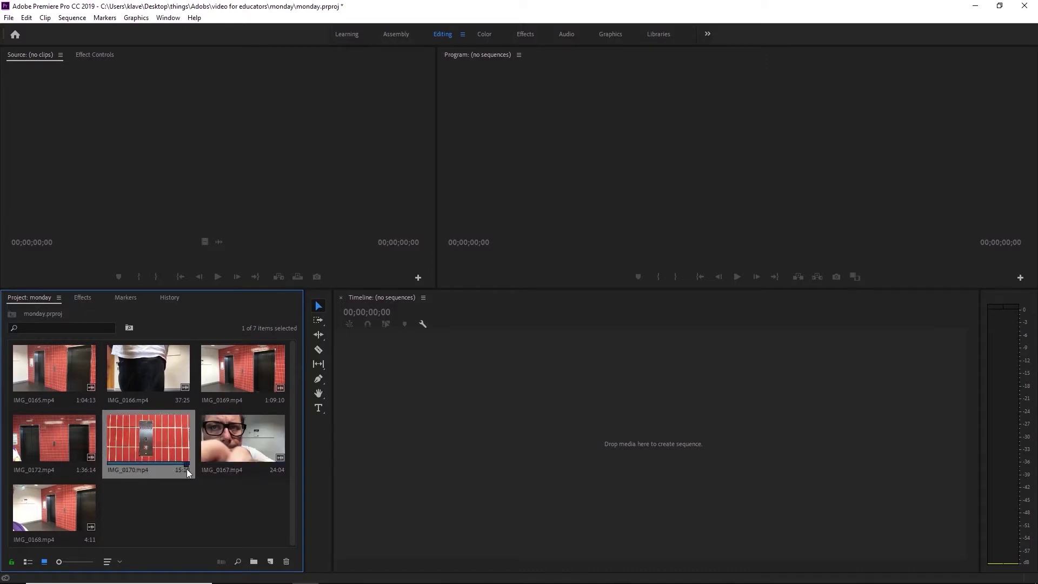
pyautogui.click(57, 507)
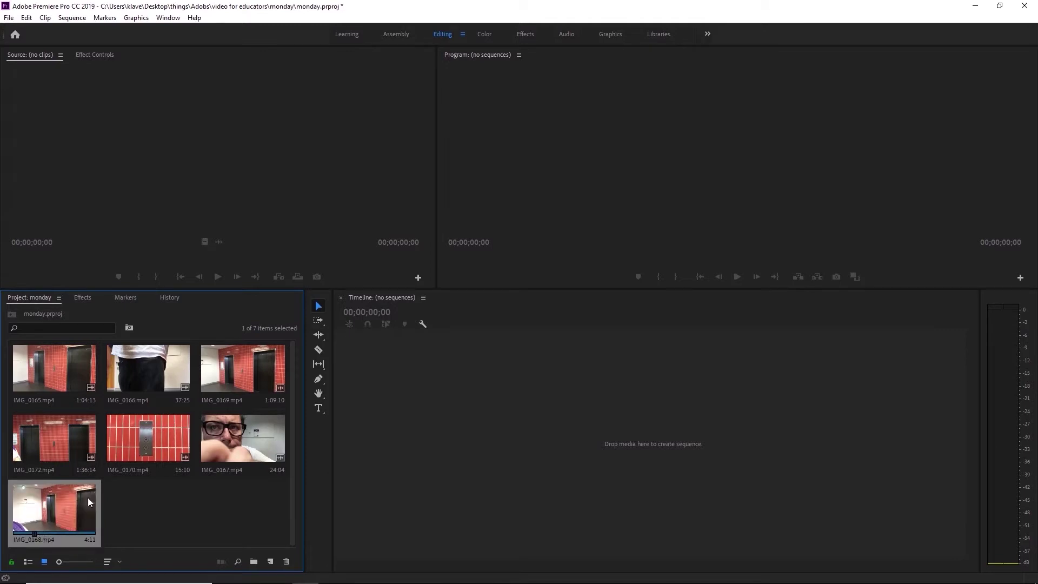
pyautogui.press('Delete')
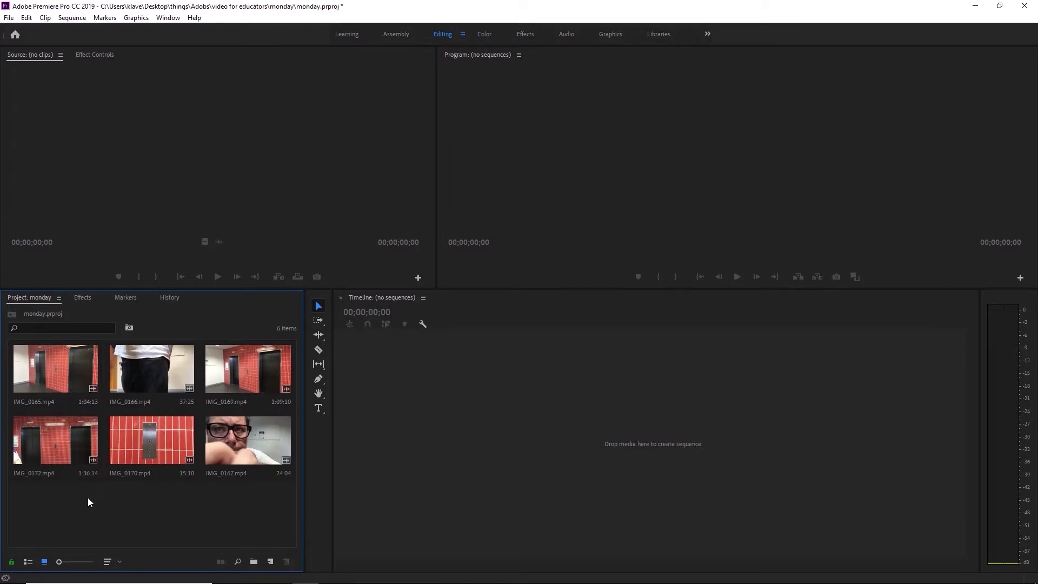
pyautogui.click(74, 368)
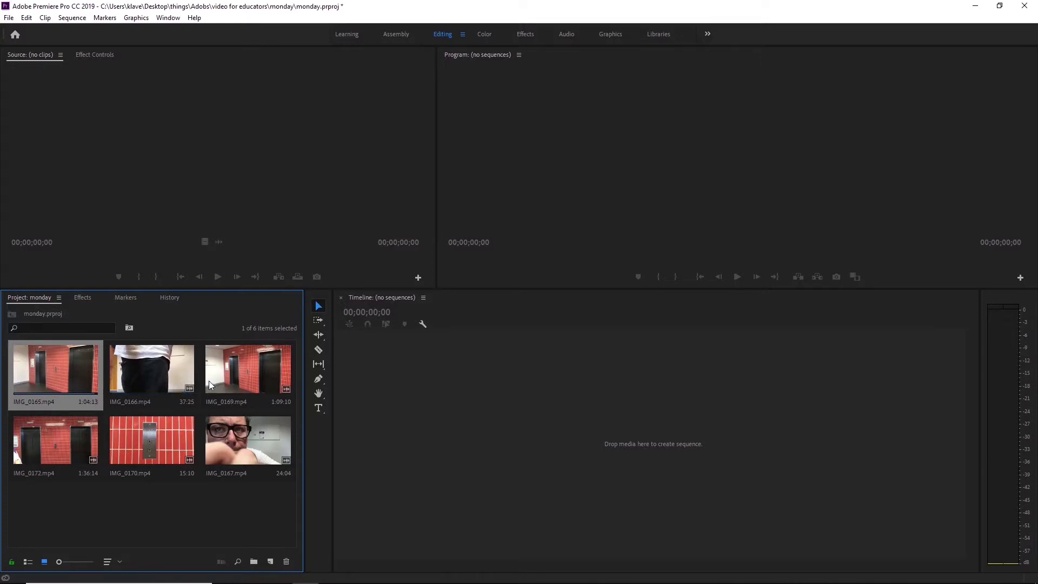
# Load IMG_0169, IMG_0165, IMG_0170 and IMG_0172 into the Source monitor and scrub through each.
pyautogui.doubleClick(232, 375)
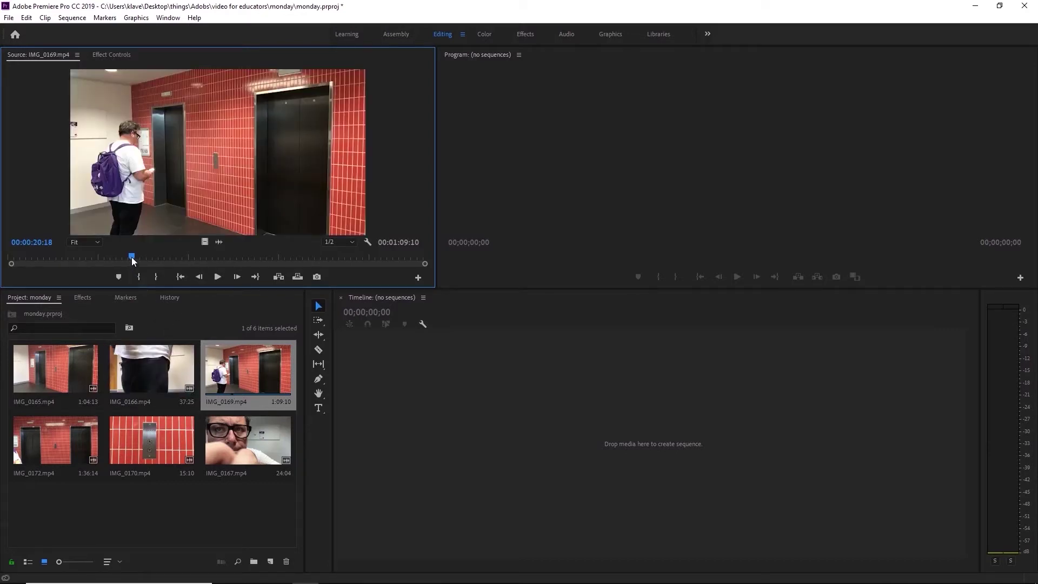
pyautogui.moveTo(131, 257); pyautogui.dragTo(347, 268)
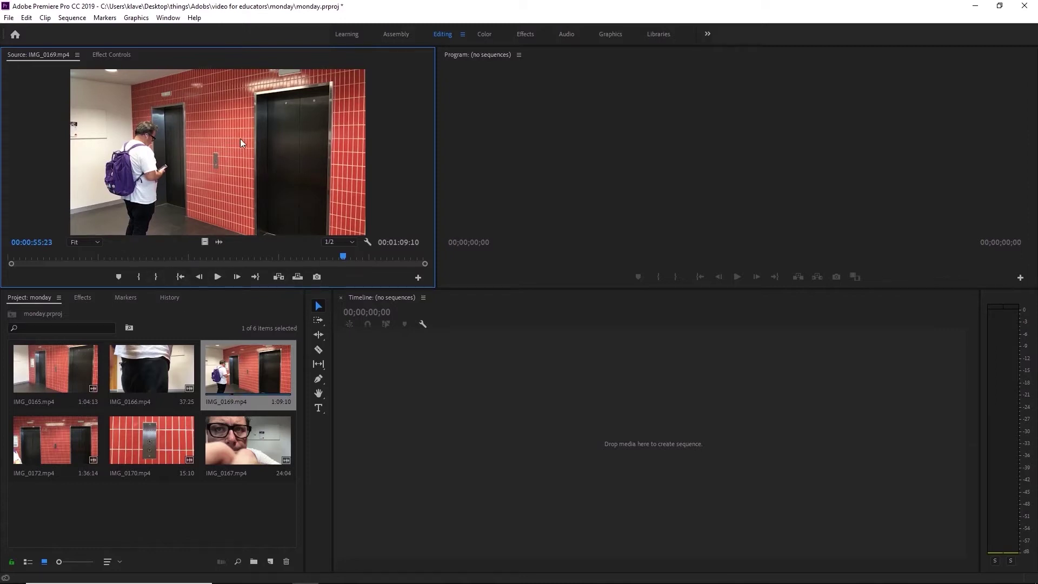
pyautogui.moveTo(345, 259); pyautogui.dragTo(320, 255)
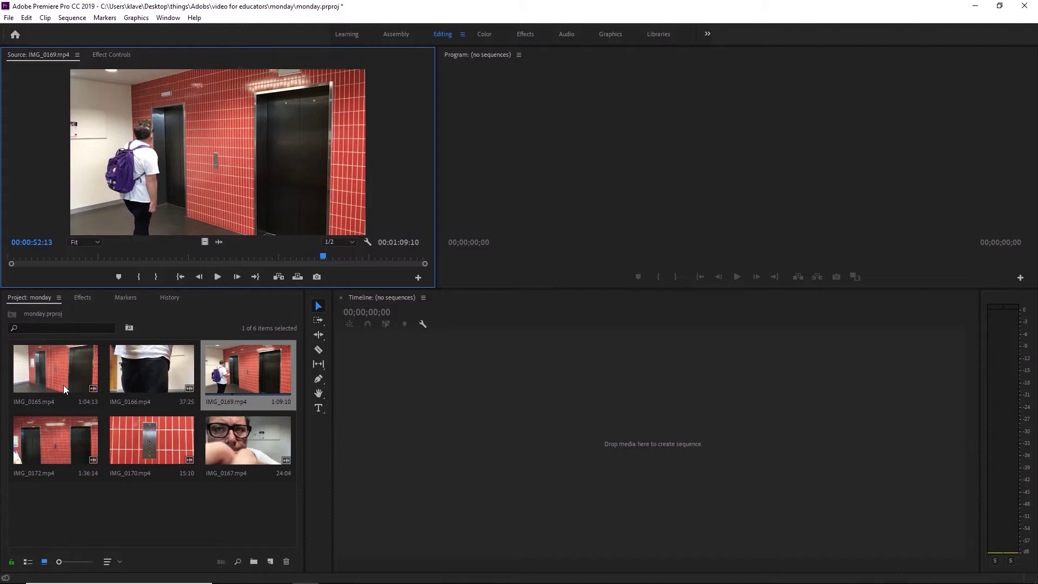
pyautogui.doubleClick(75, 373)
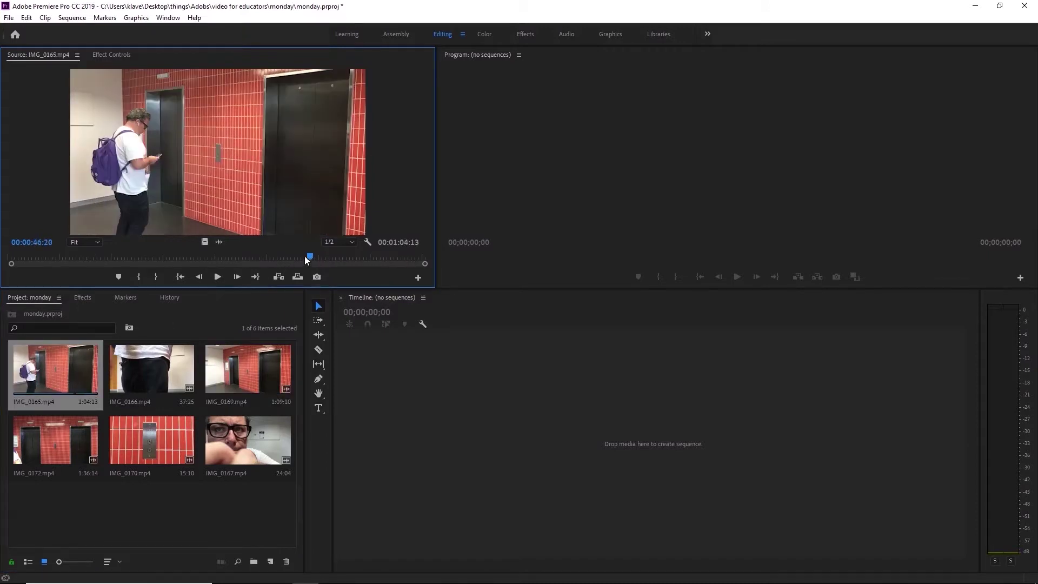
pyautogui.moveTo(305, 259)
pyautogui.mouseDown()
pyautogui.moveTo(115, 254)
pyautogui.moveTo(387, 254)
pyautogui.moveTo(318, 263)
pyautogui.mouseUp()
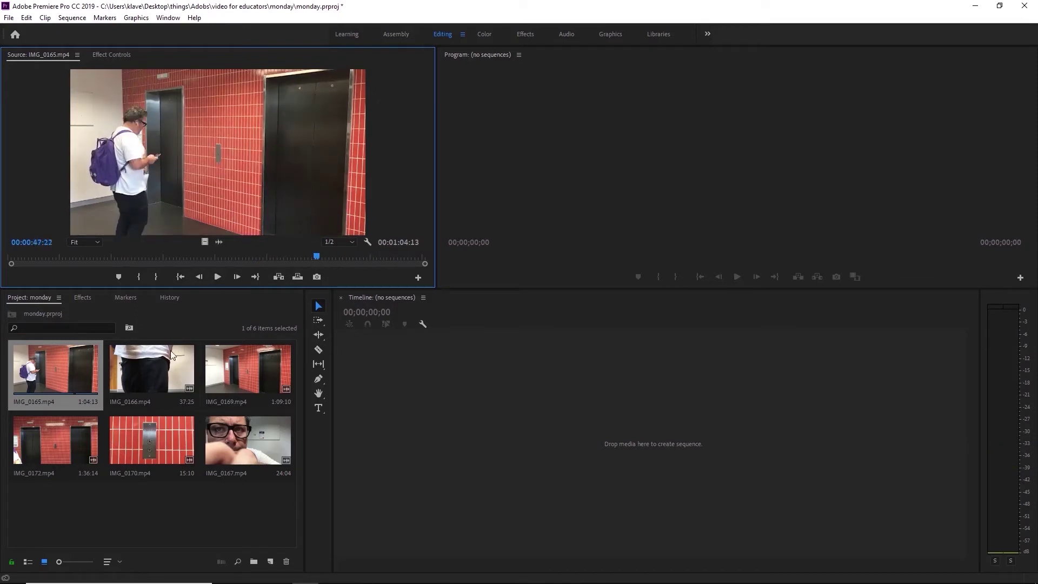
pyautogui.moveTo(166, 433); pyautogui.dragTo(218, 193)
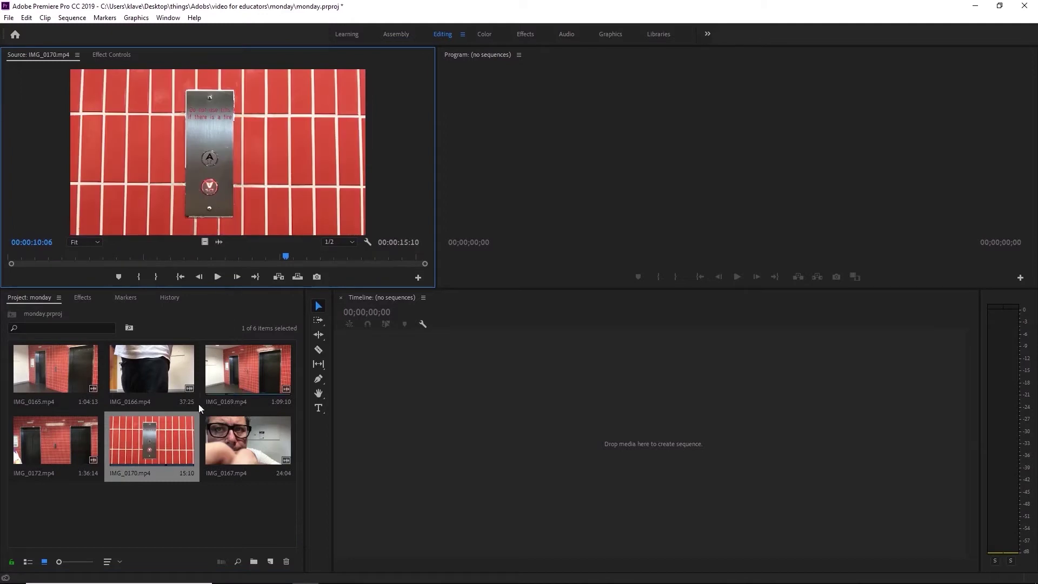
pyautogui.doubleClick(80, 445)
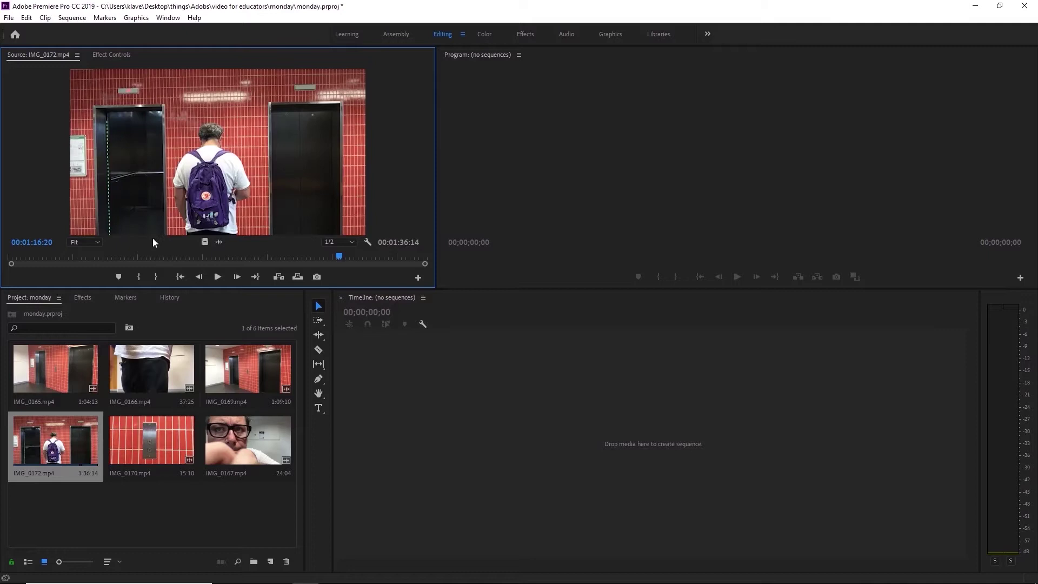
pyautogui.click(183, 511)
pyautogui.click(244, 386)
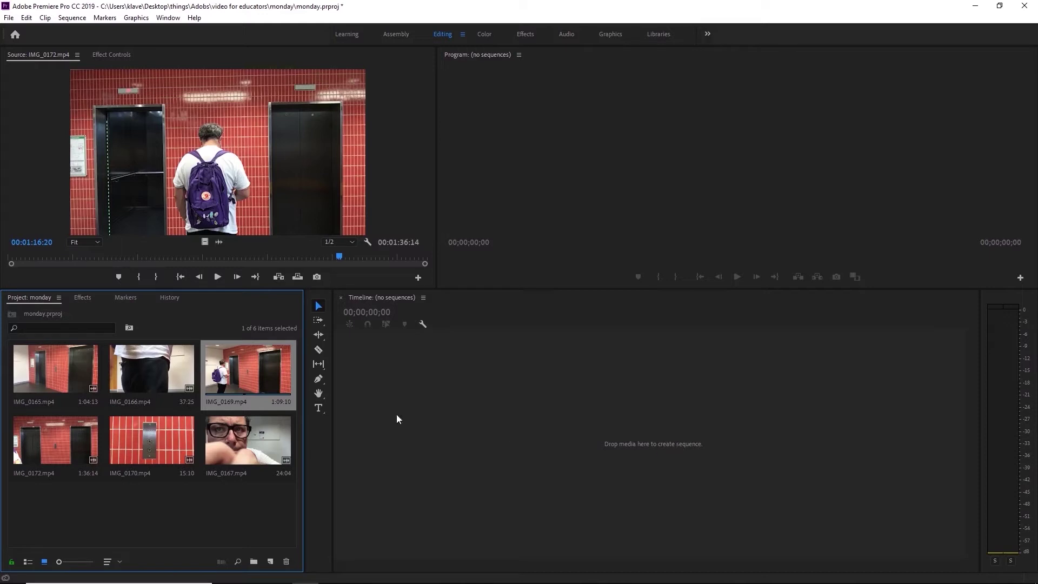
pyautogui.rightClick(258, 383)
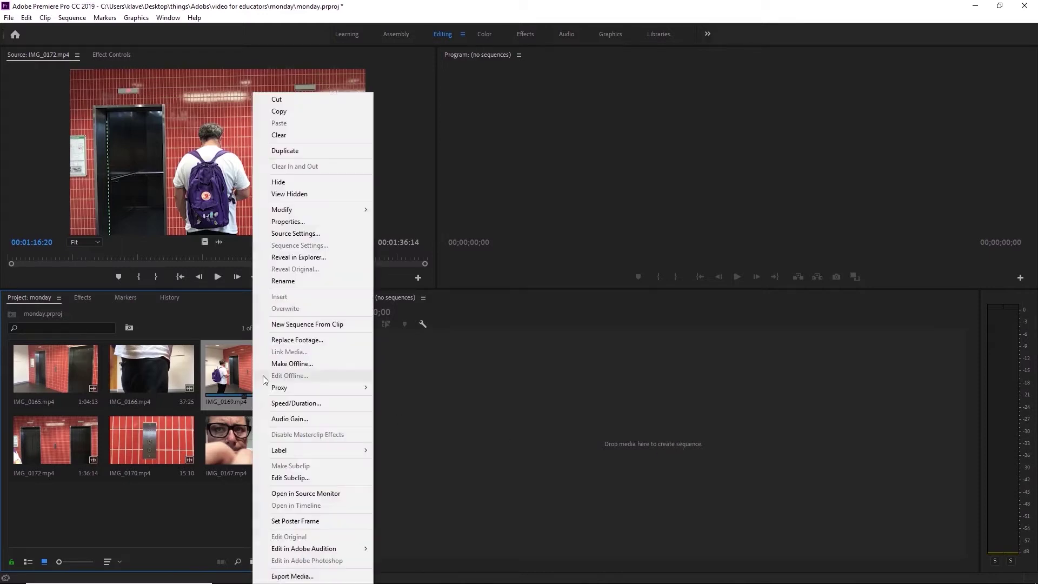
pyautogui.click(271, 222)
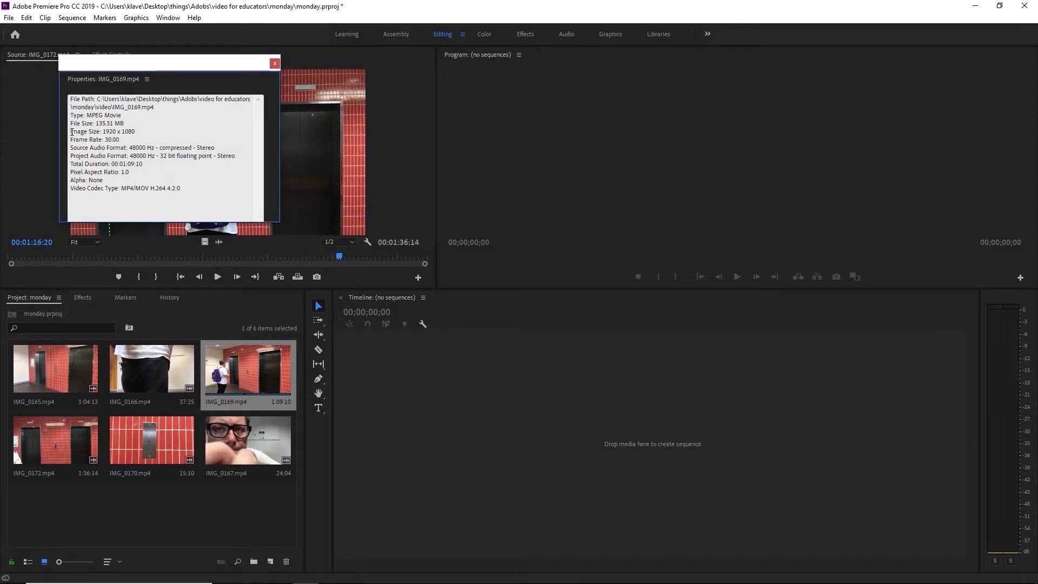
pyautogui.moveTo(72, 132)
pyautogui.mouseDown()
pyautogui.moveTo(124, 133)
pyautogui.moveTo(67, 142)
pyautogui.mouseUp()
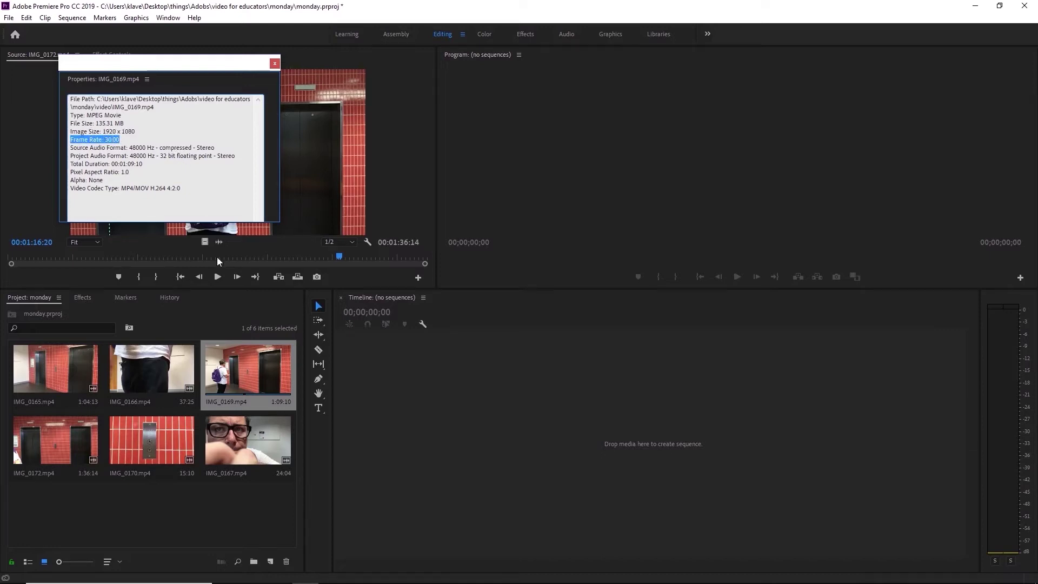
pyautogui.click(207, 493)
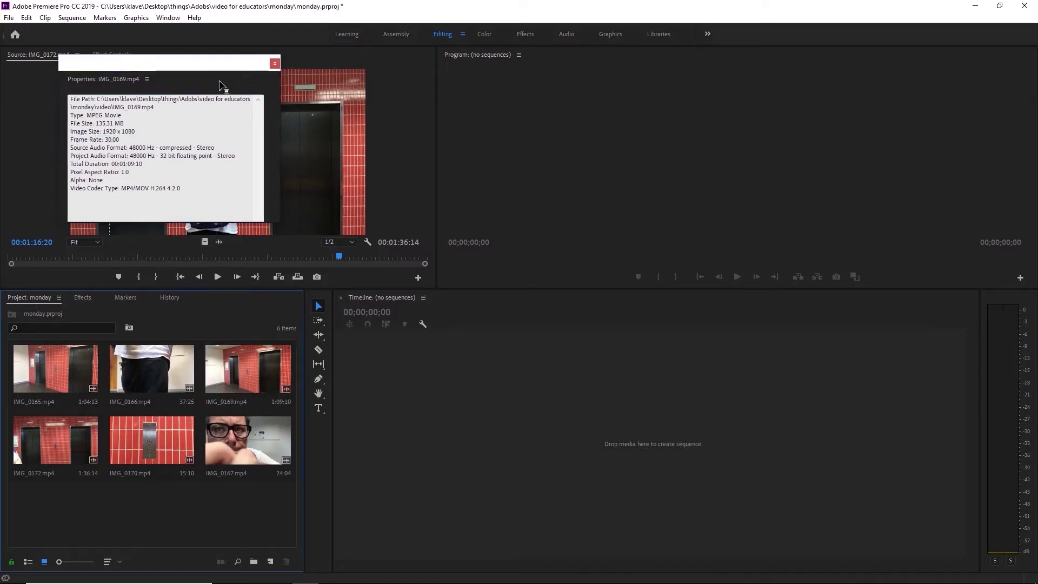
pyautogui.click(274, 63)
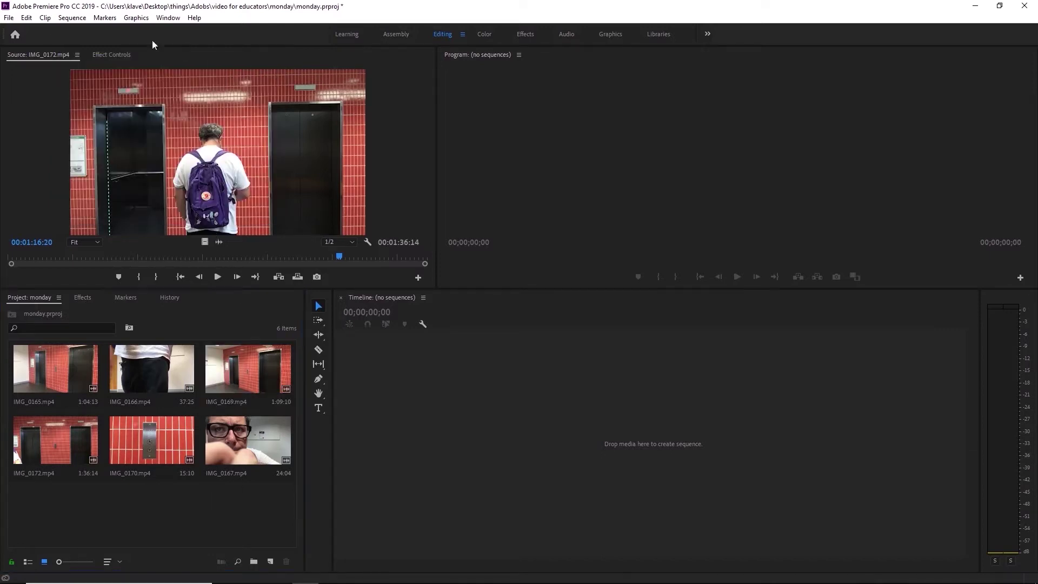
pyautogui.click(9, 17)
pyautogui.moveTo(15, 31)
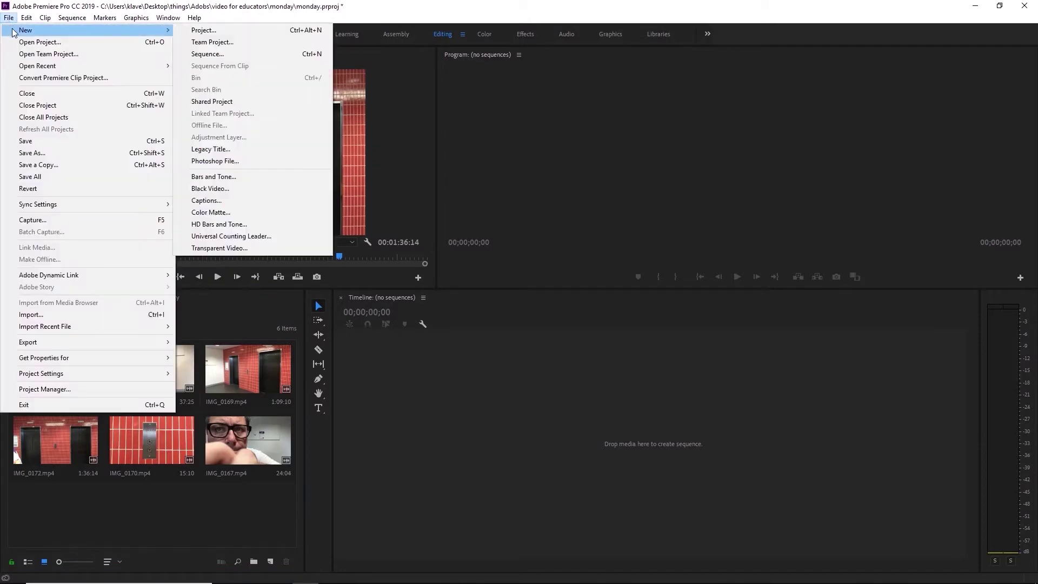
pyautogui.click(203, 52)
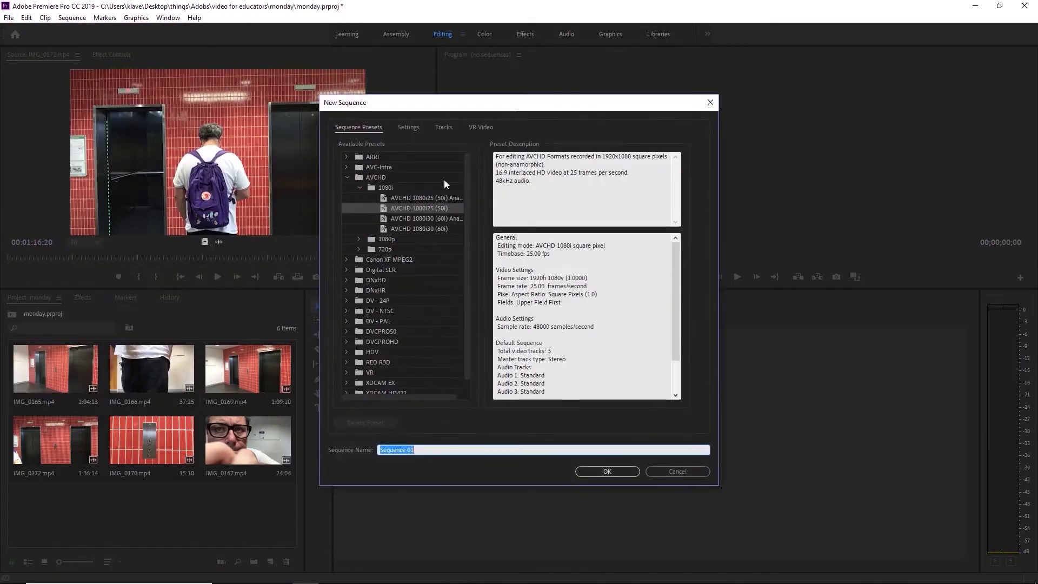
pyautogui.click(369, 174)
pyautogui.click(360, 239)
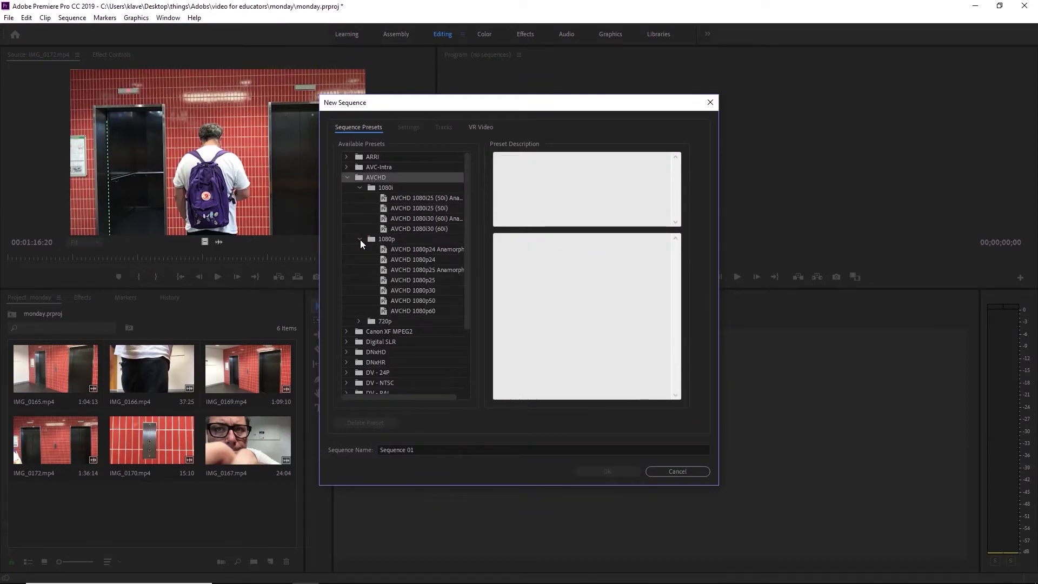
pyautogui.click(390, 239)
pyautogui.click(426, 260)
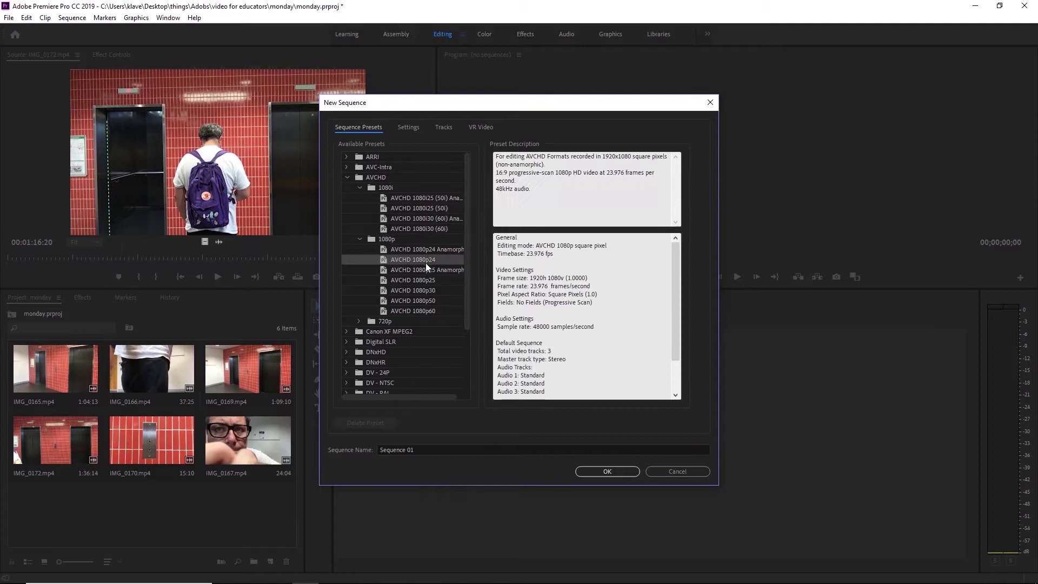
pyautogui.click(436, 282)
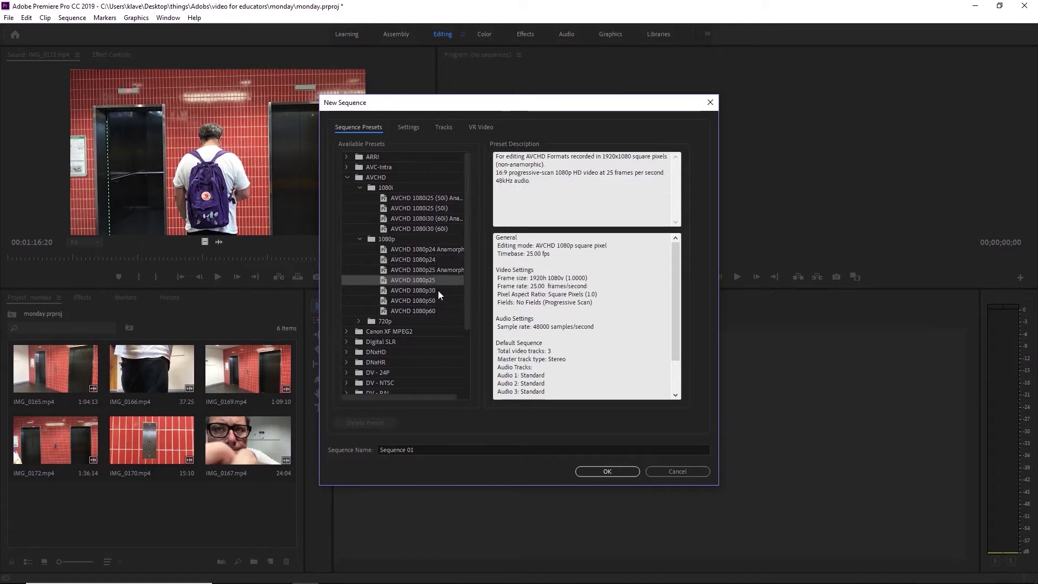
pyautogui.click(439, 291)
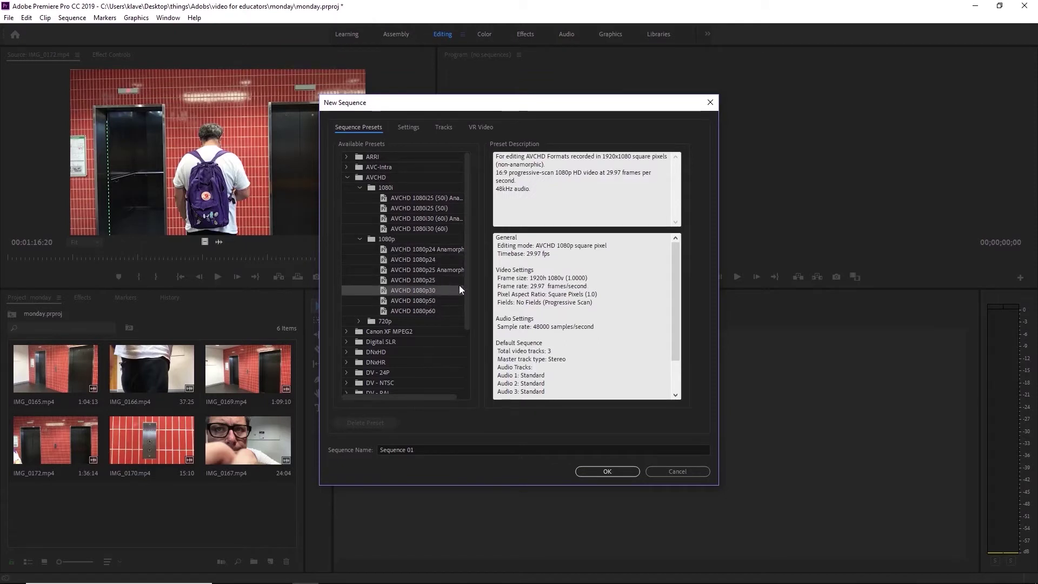
pyautogui.click(676, 471)
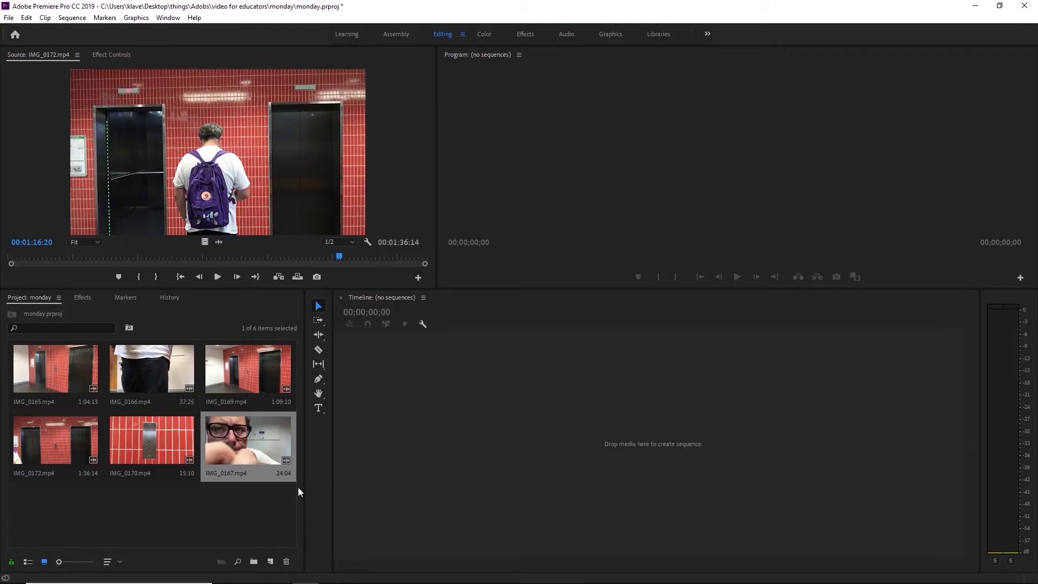
# Create a new sequence from clip IMG_0169 and scrub through it.
pyautogui.click(241, 501)
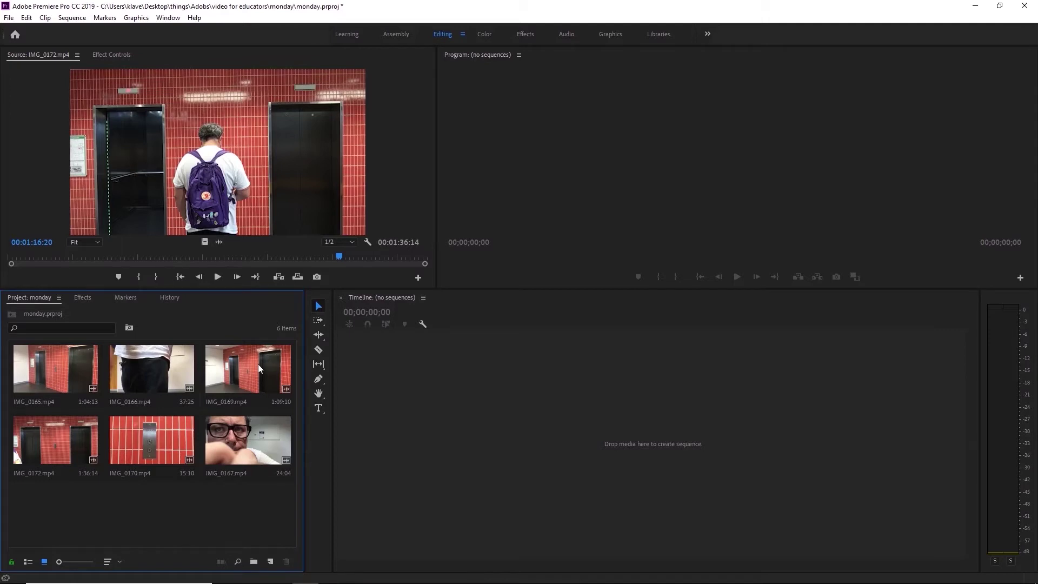
pyautogui.rightClick(269, 369)
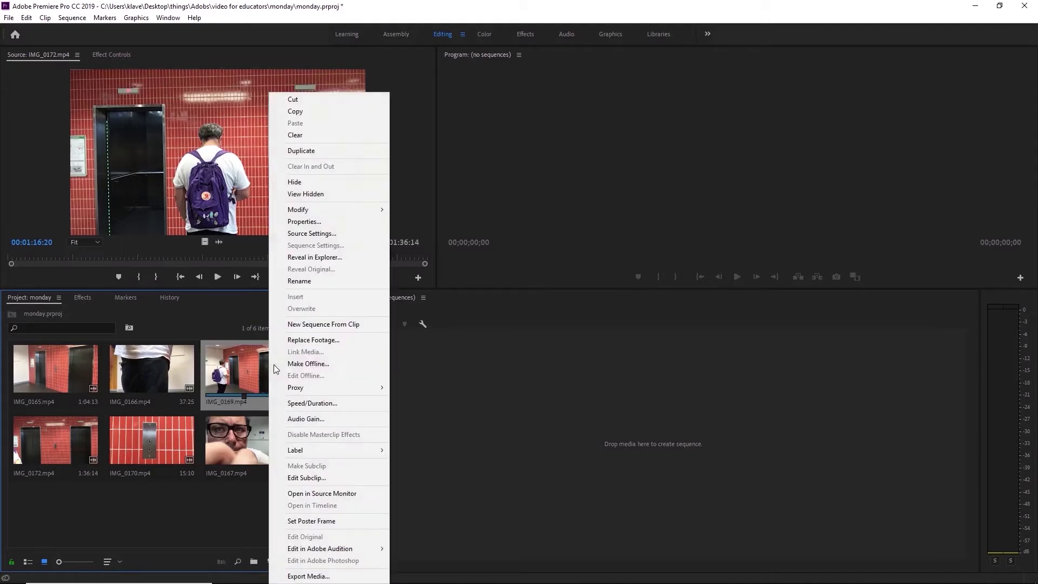
pyautogui.click(342, 328)
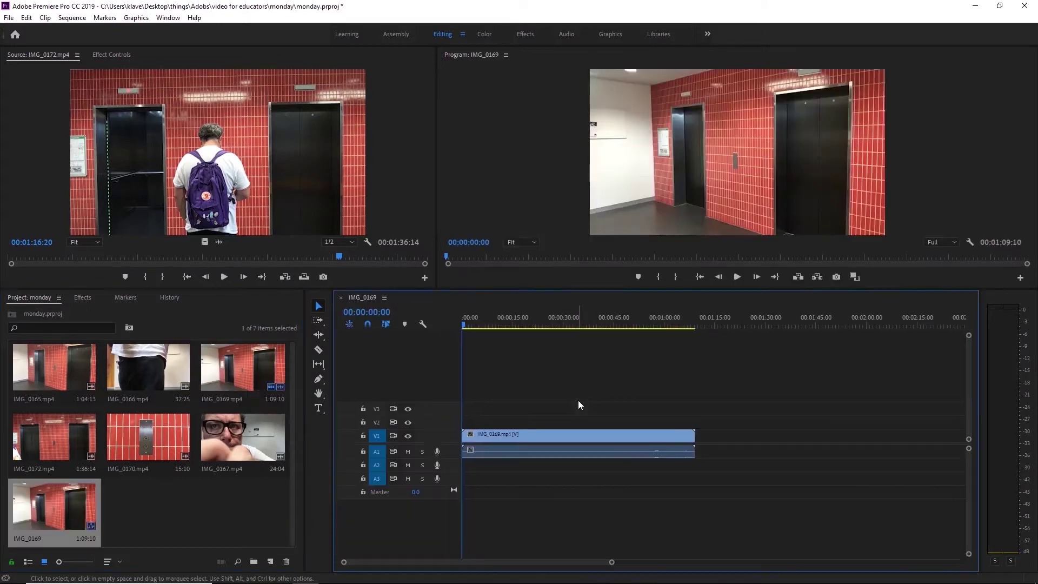
pyautogui.moveTo(497, 325); pyautogui.dragTo(621, 322)
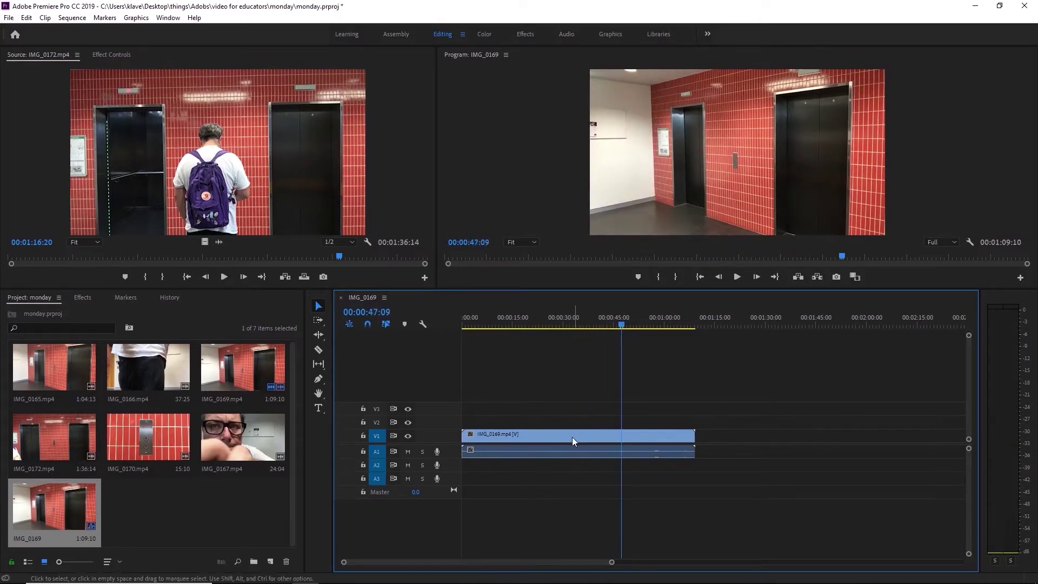
# Ripple-trim the start of IMG_0169 so the sequence runs 00:00:22:01.
pyautogui.click(323, 335)
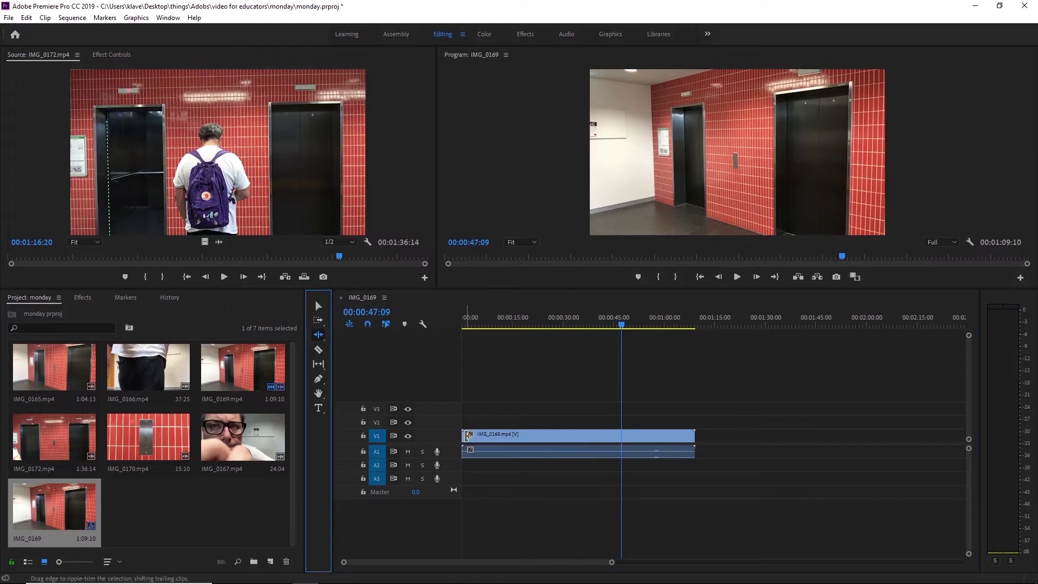
pyautogui.moveTo(468, 435); pyautogui.dragTo(621, 430)
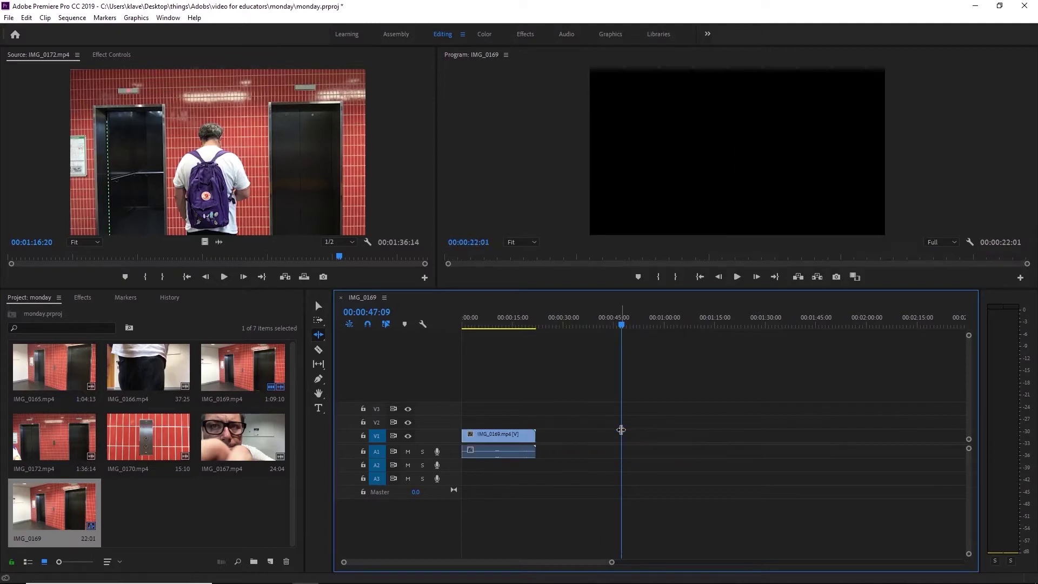
pyautogui.moveTo(533, 327); pyautogui.dragTo(504, 336)
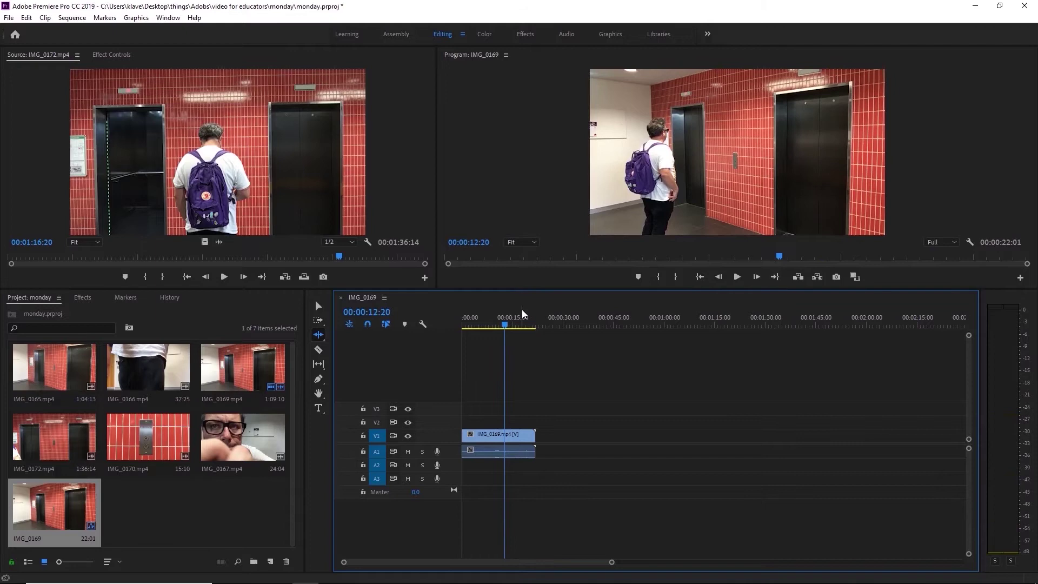
# Find 00:00:13:02 with J/L playback and razor-cut IMG_0169 there on video and audio.
pyautogui.press('j')
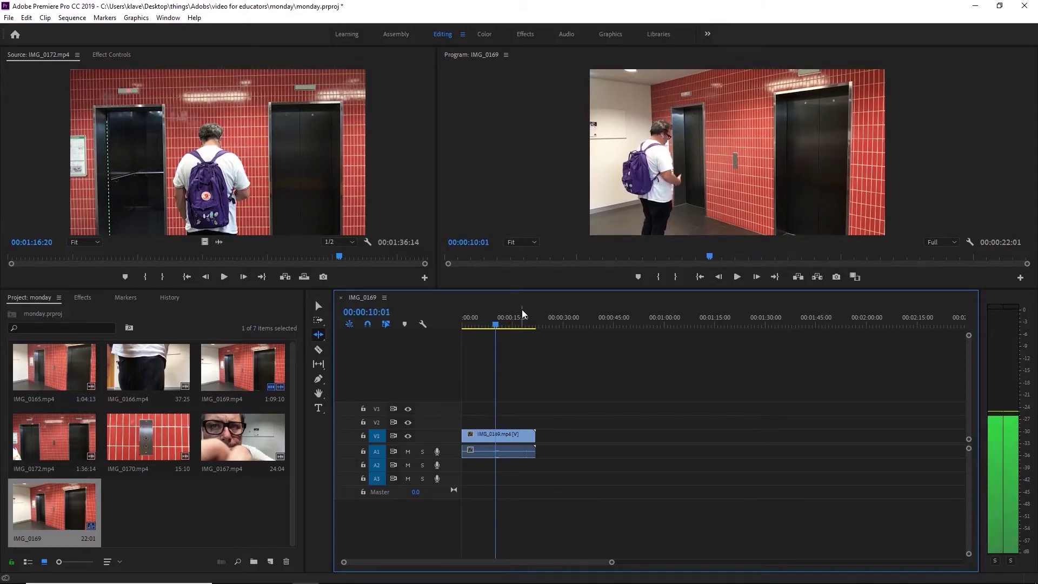
pyautogui.press('l')
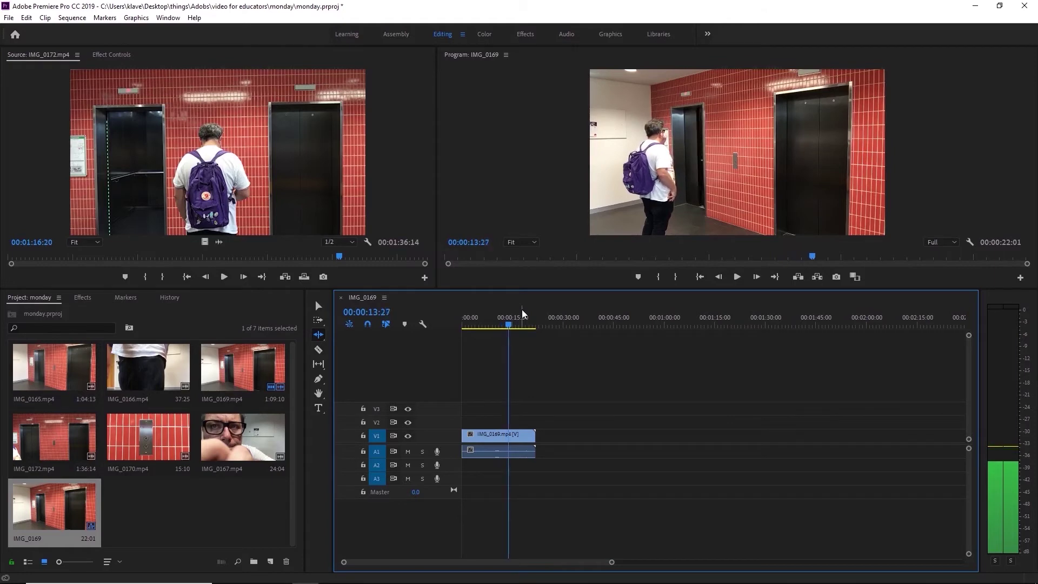
pyautogui.press('space')
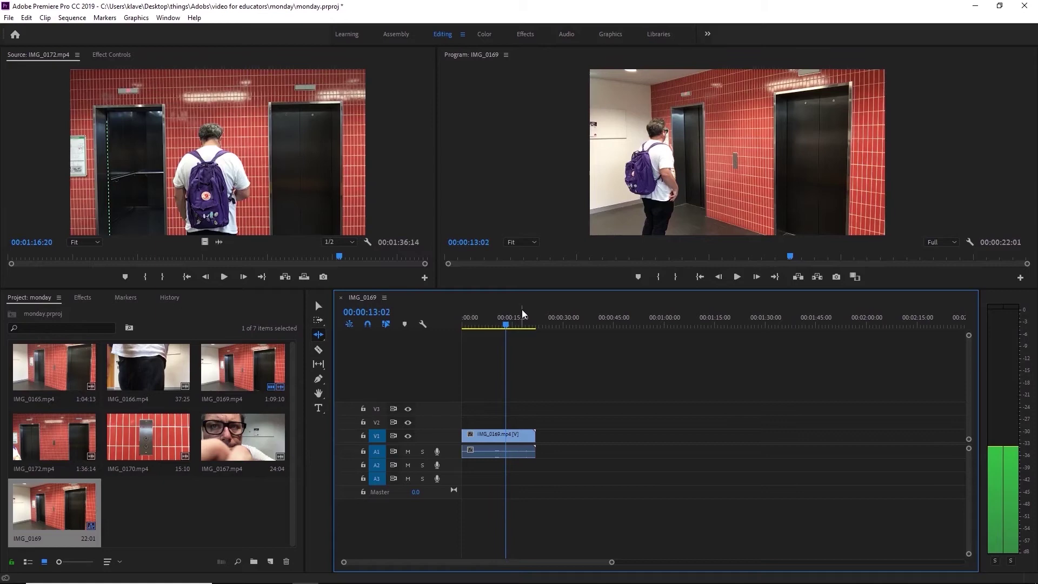
pyautogui.press('c')
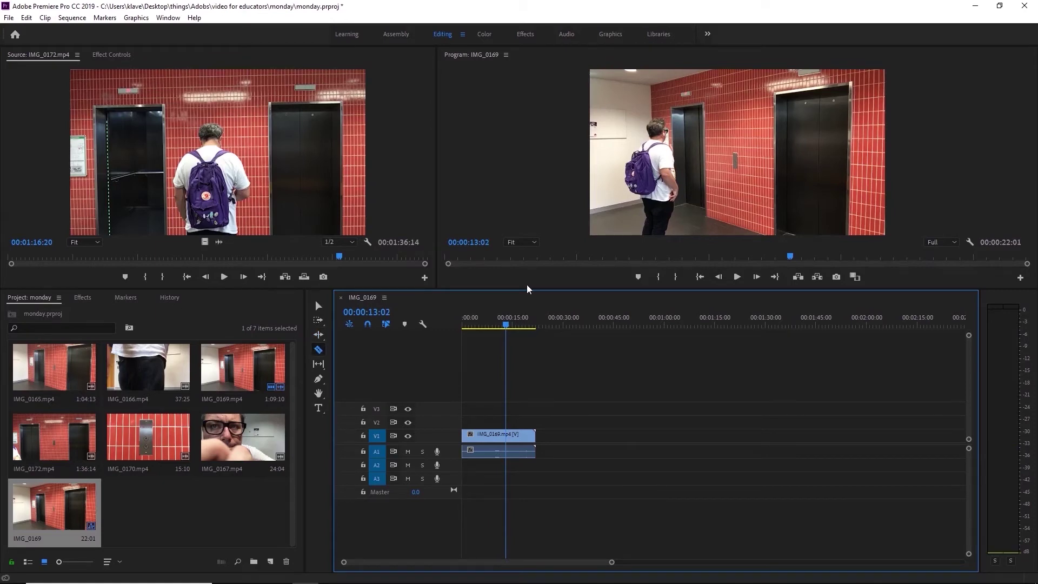
pyautogui.click(319, 350)
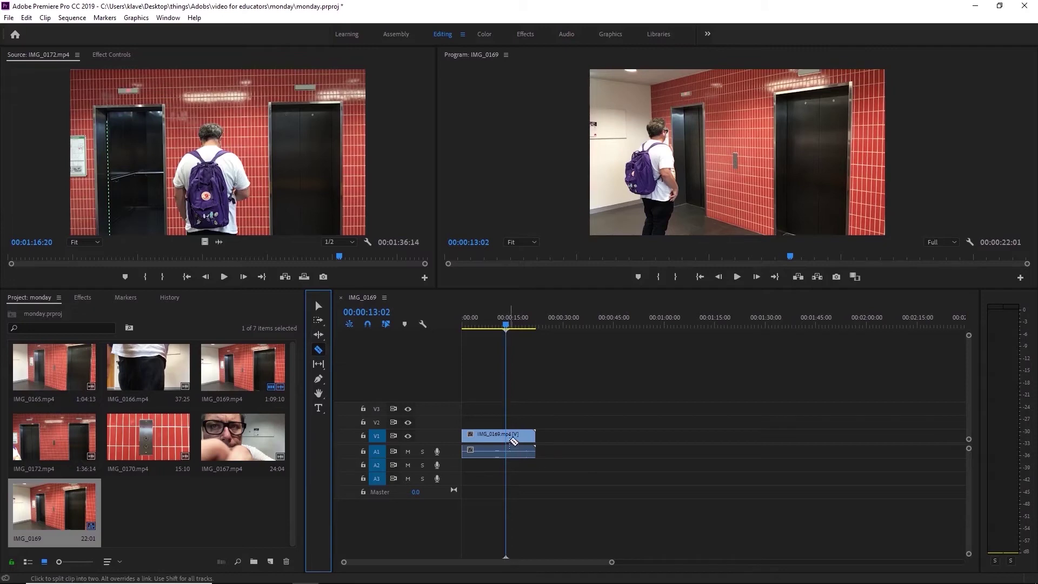
pyautogui.click(512, 438)
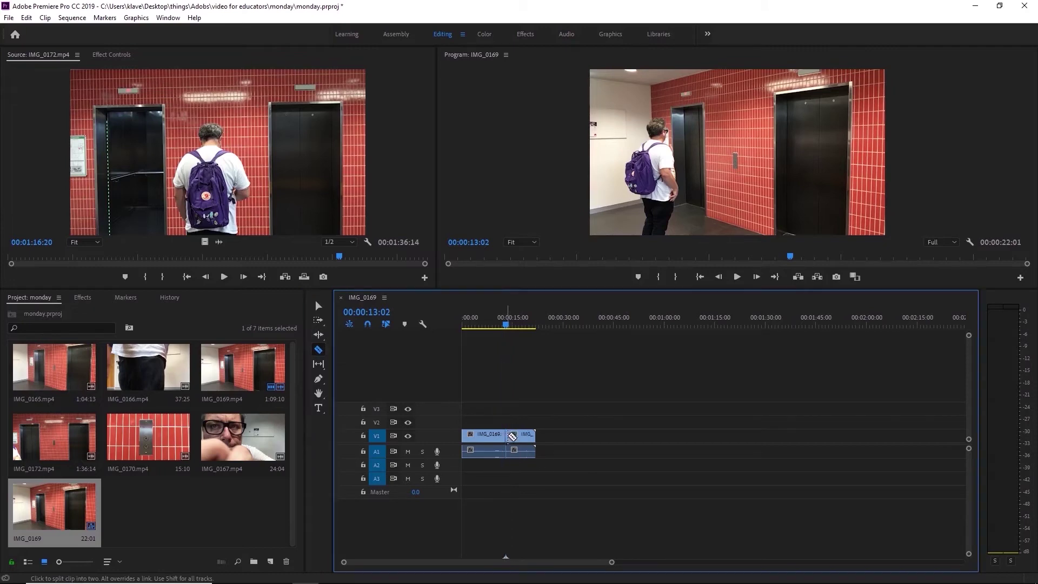
pyautogui.click(188, 514)
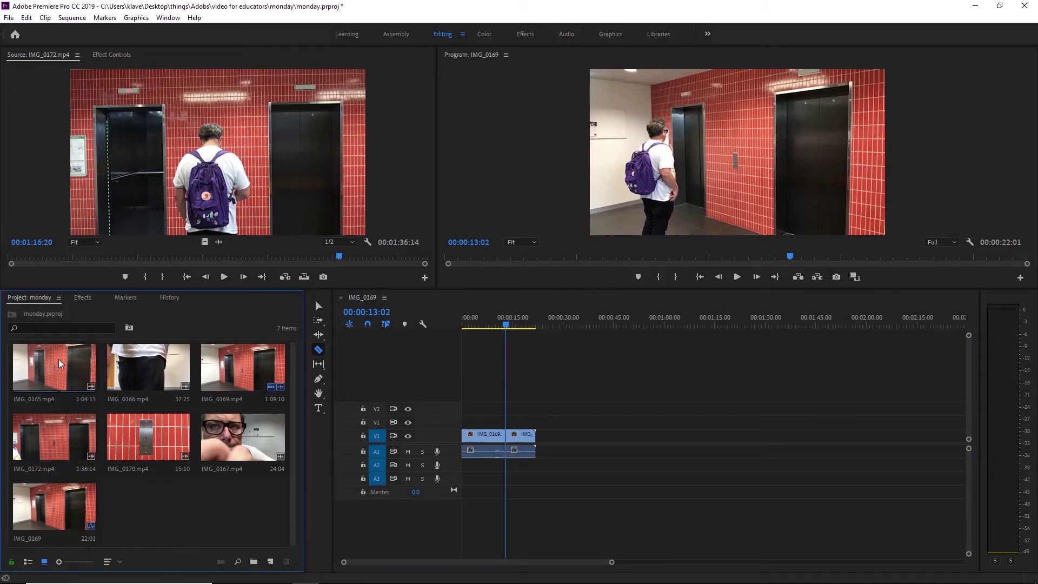
# Mark In on IMG_0165 and place the range on V1/A1 after the existing clips.
pyautogui.moveTo(54, 368); pyautogui.dragTo(298, 261)
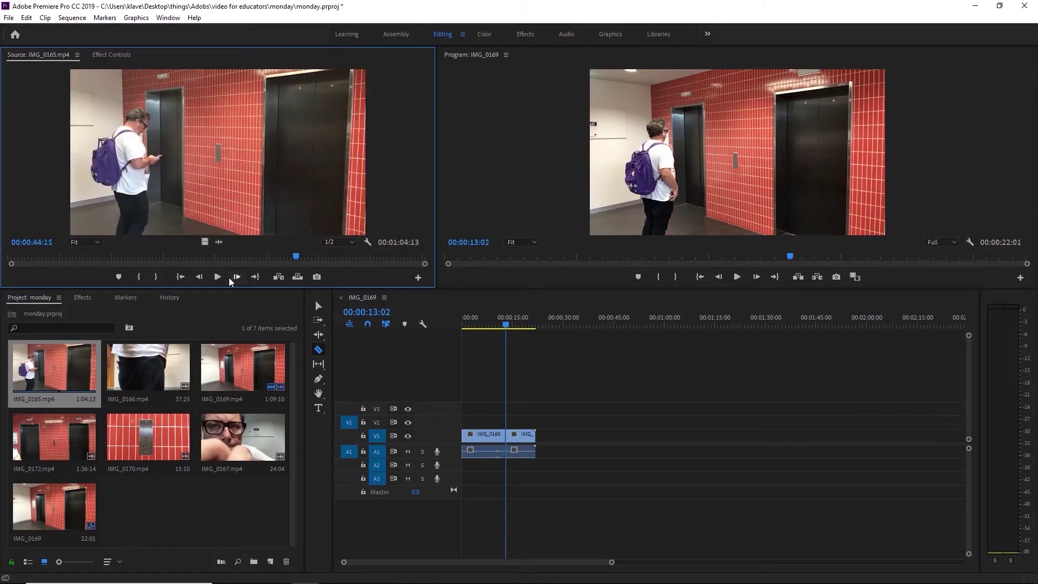
pyautogui.click(143, 279)
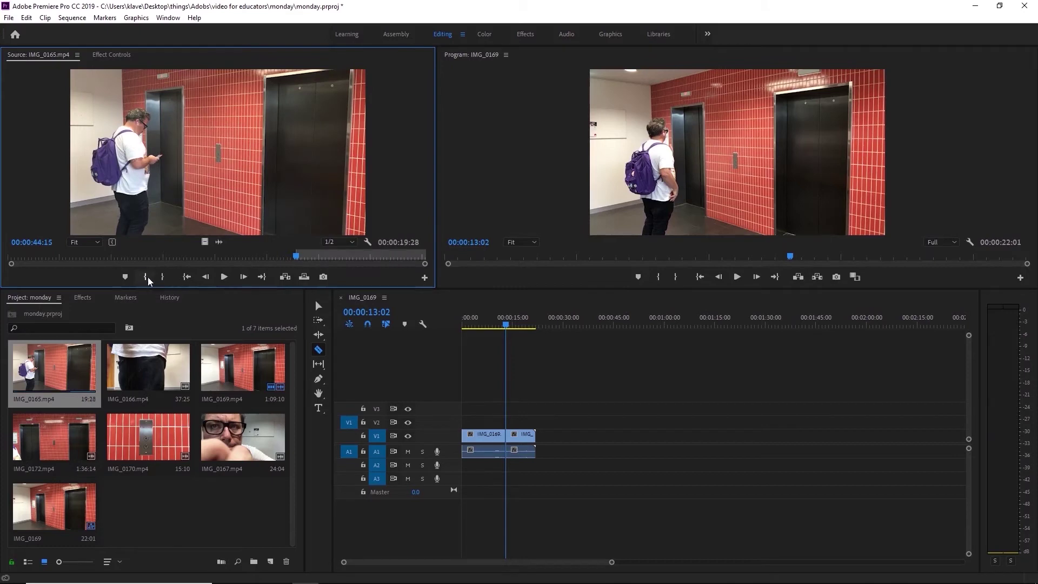
pyautogui.moveTo(319, 261); pyautogui.dragTo(408, 263)
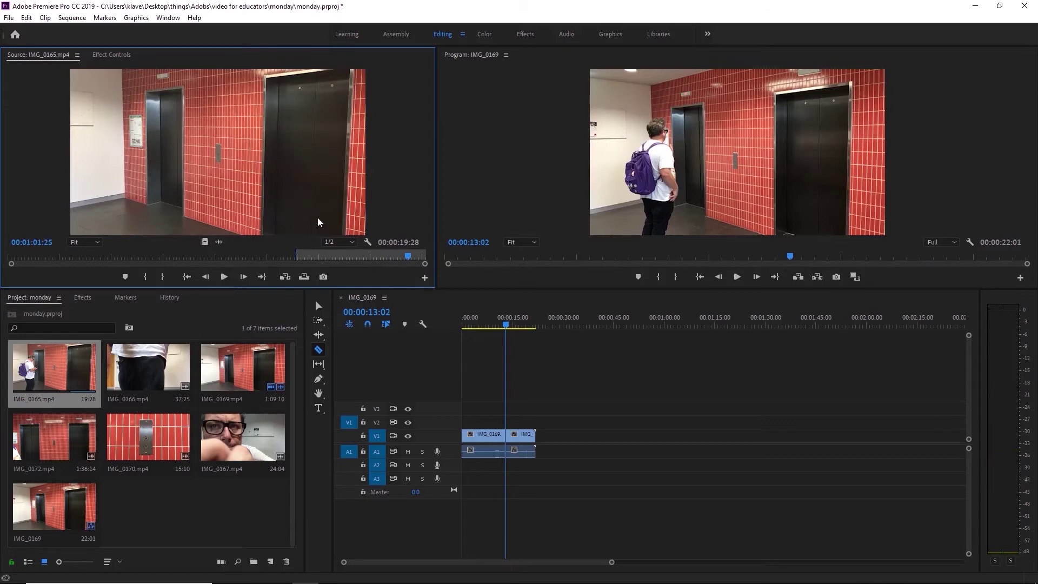
pyautogui.moveTo(283, 183); pyautogui.dragTo(553, 436)
pyautogui.moveTo(593, 325); pyautogui.dragTo(543, 337)
pyautogui.press('v')
pyautogui.click(523, 438)
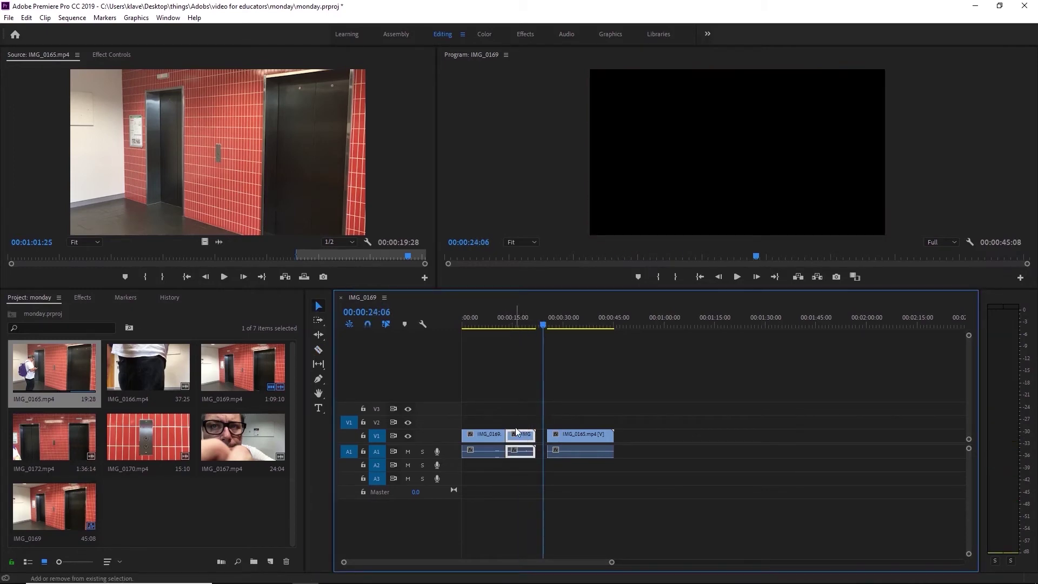
# Ripple-delete the short second clip and the empty gap so IMG_0165 follows directly.
pyautogui.hotkey('shift', 'Delete')
pyautogui.press('Up')
pyautogui.press('Up')
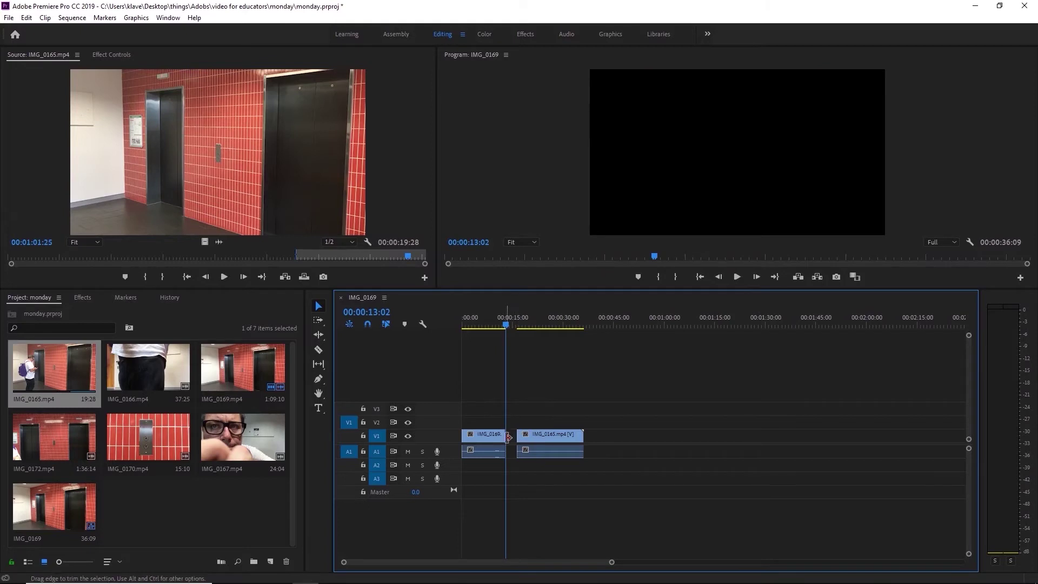
pyautogui.rightClick(512, 437)
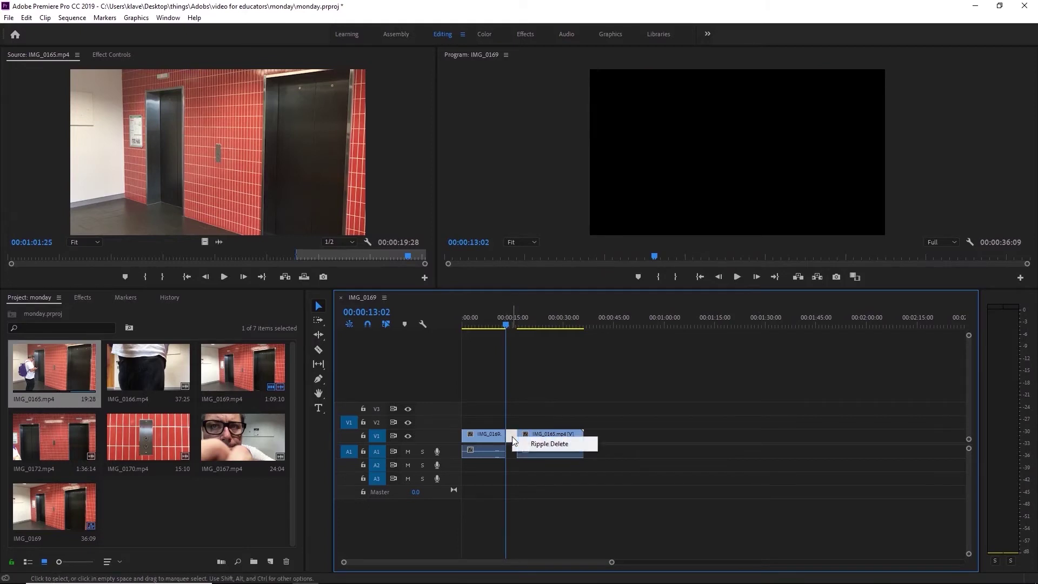
pyautogui.click(559, 445)
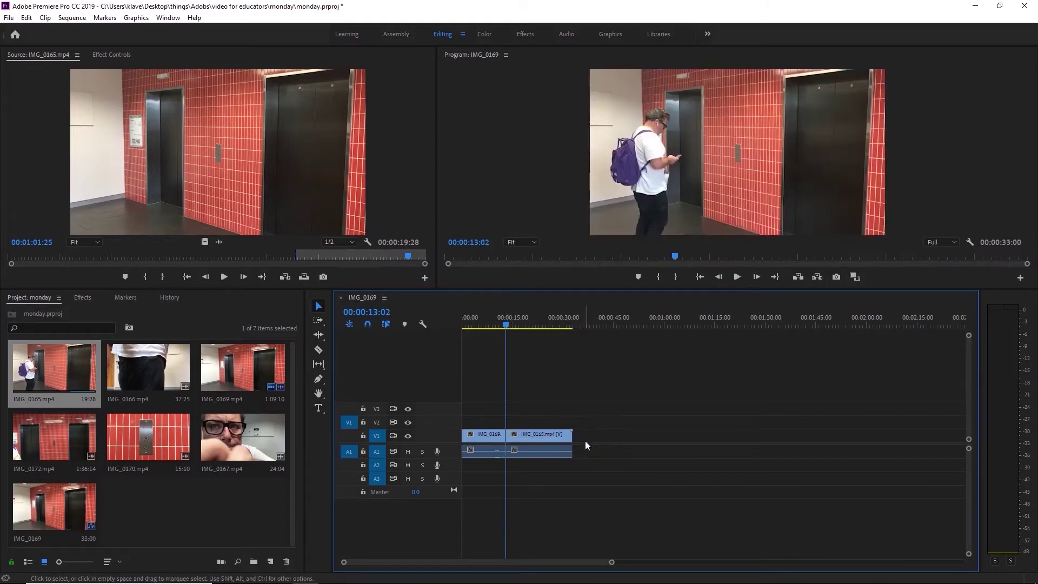
# Play back the 00:00:33:00 sequence and frame-step to 00:00:02:26 to review the cut.
pyautogui.press('Home')
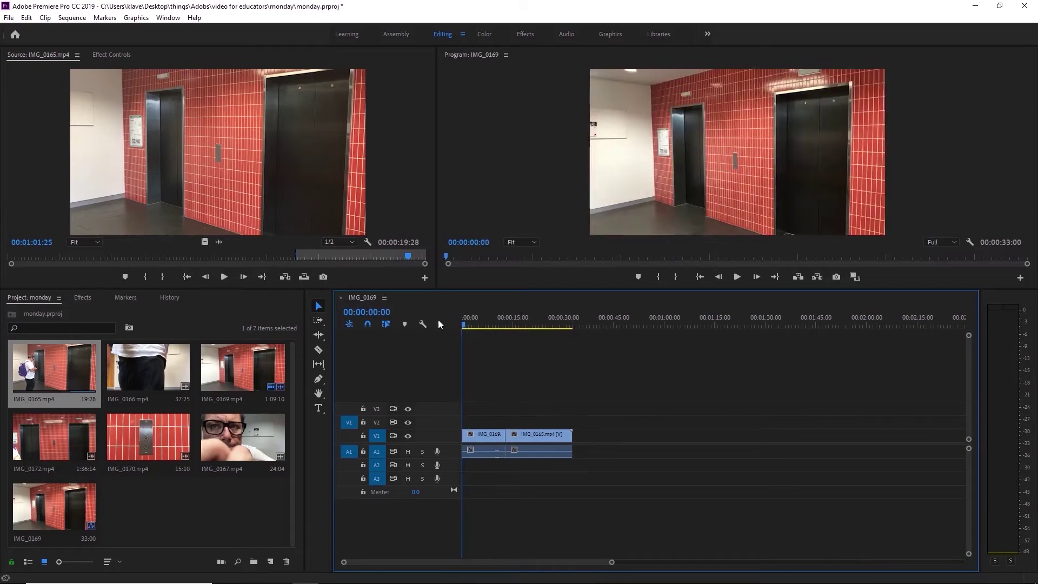
pyautogui.press('space')
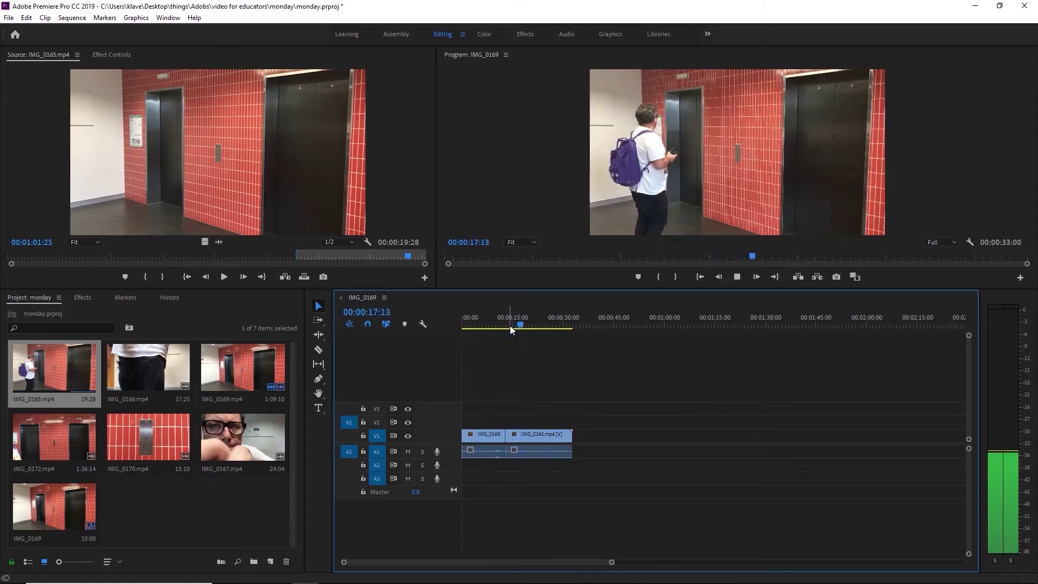
pyautogui.press('space')
pyautogui.moveTo(512, 323); pyautogui.dragTo(495, 323)
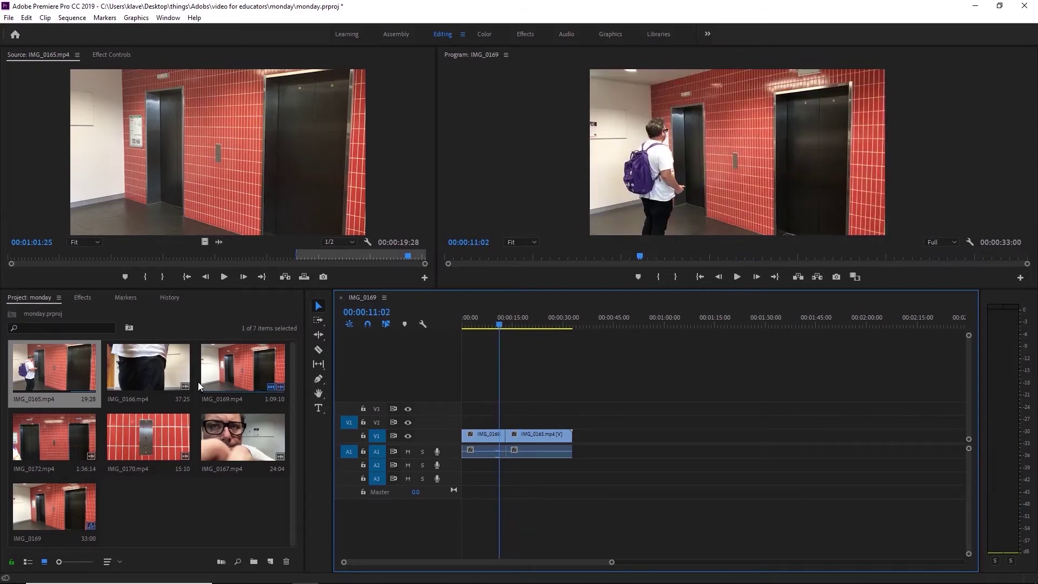
pyautogui.moveTo(499, 322); pyautogui.dragTo(451, 329)
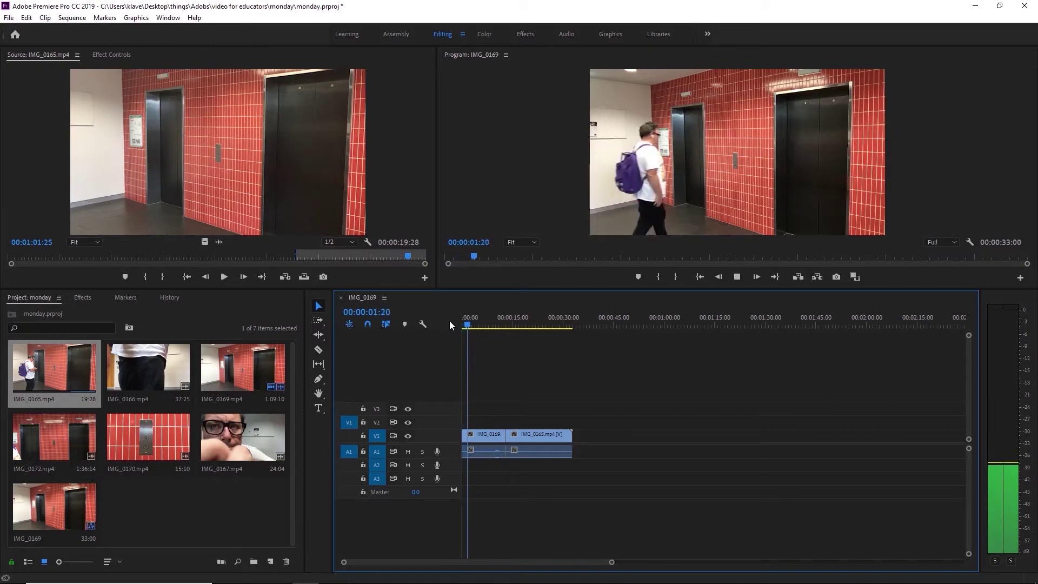
pyautogui.press('space')
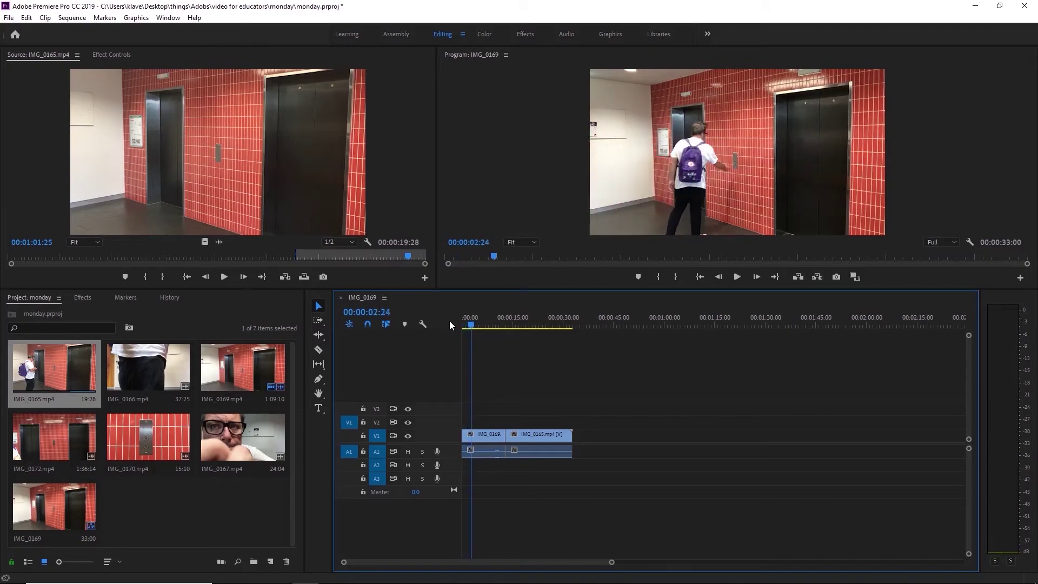
pyautogui.press('Right')
pyautogui.press('Right')
pyautogui.press('Right')
pyautogui.press('Right')
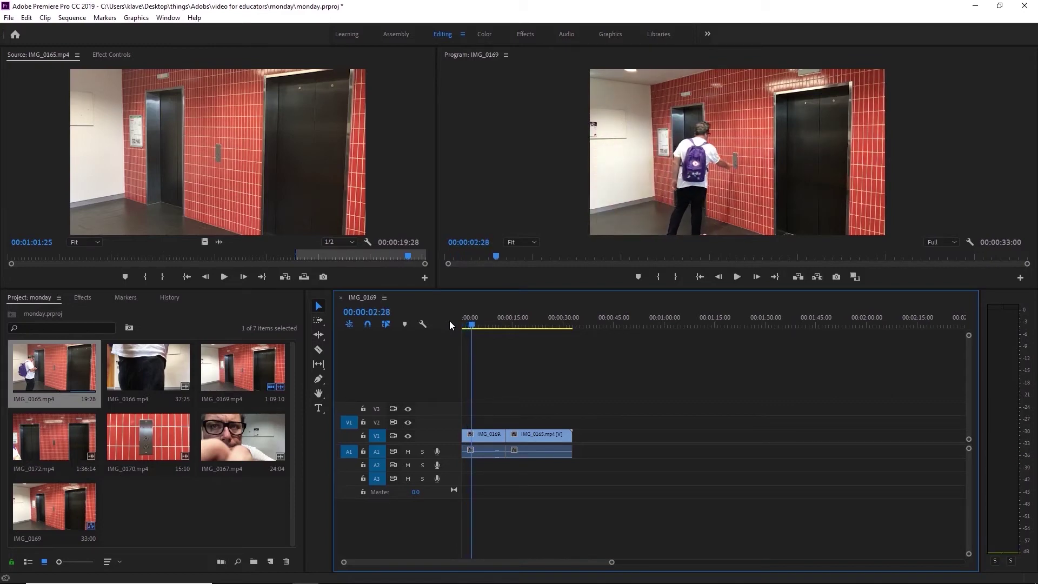
pyautogui.press('Left')
pyautogui.press('Left')
pyautogui.press('Left')
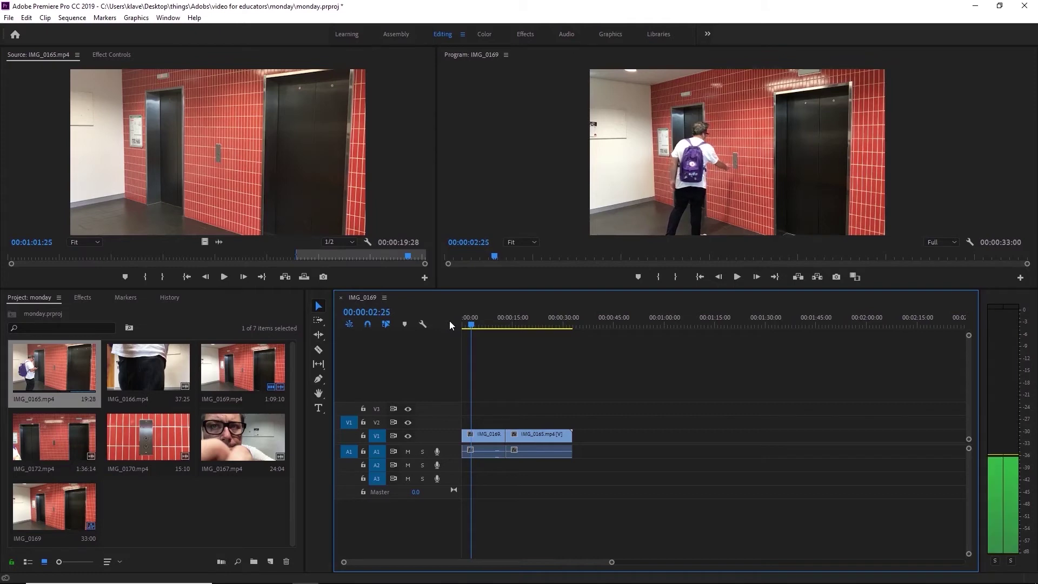
pyautogui.press('Right')
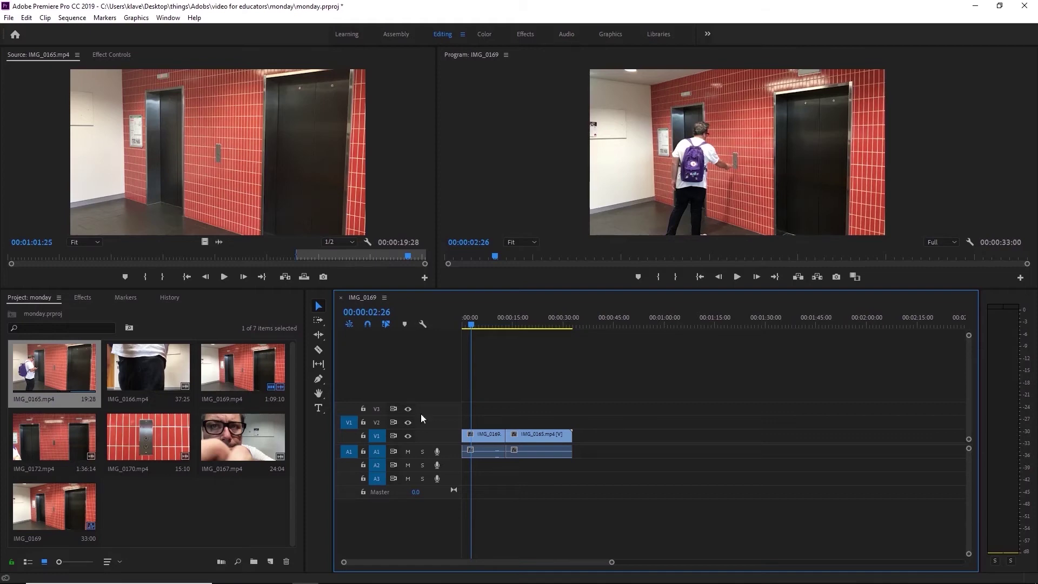
# Load IMG_0170 and set Mark In at 00:00:02:25, just before the button press.
pyautogui.doubleClick(139, 436)
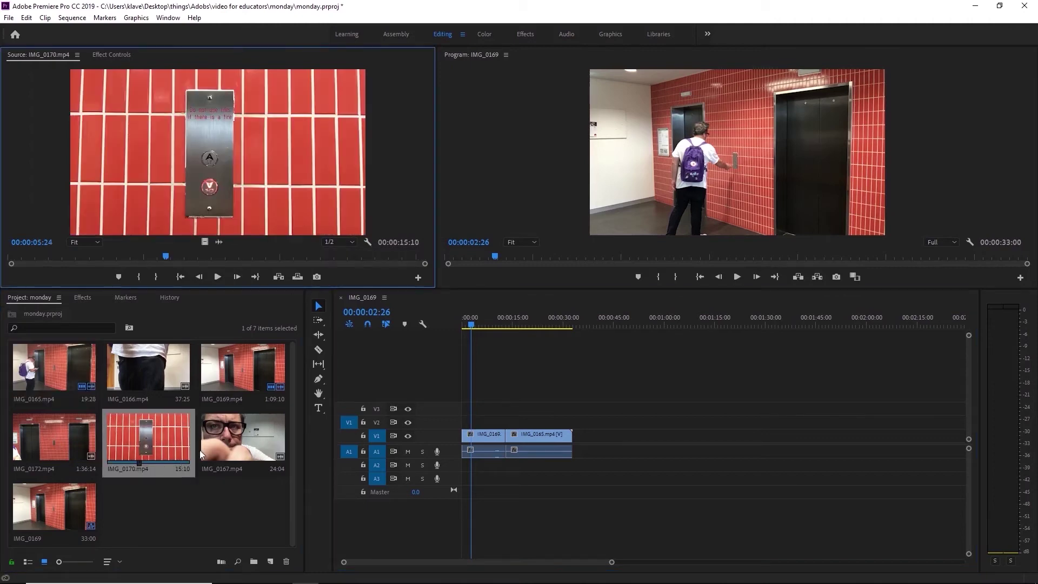
pyautogui.moveTo(165, 255); pyautogui.dragTo(89, 257)
pyautogui.press('Left')
pyautogui.press('Left')
pyautogui.press('Left')
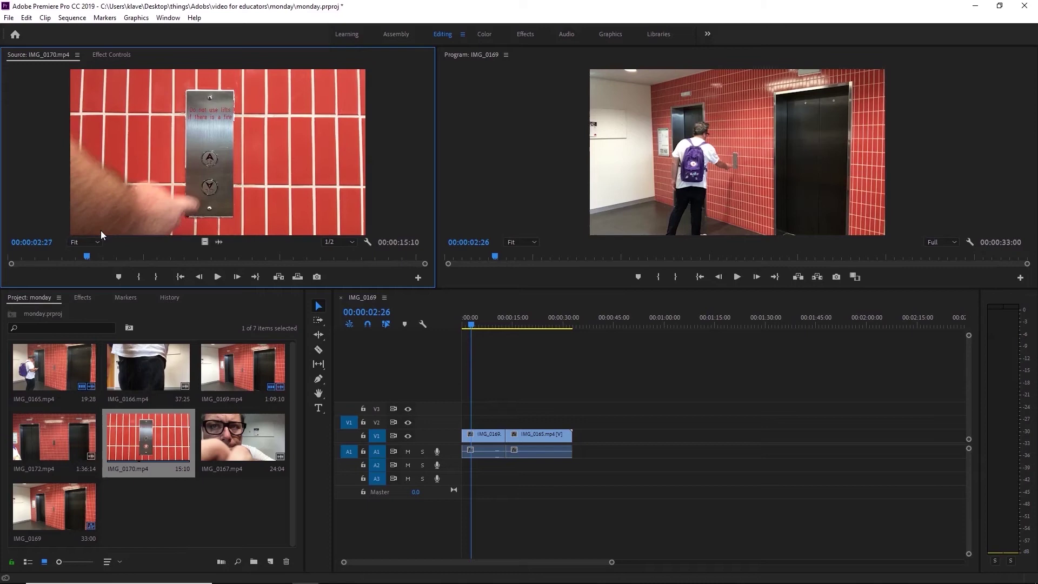
pyautogui.press('Left')
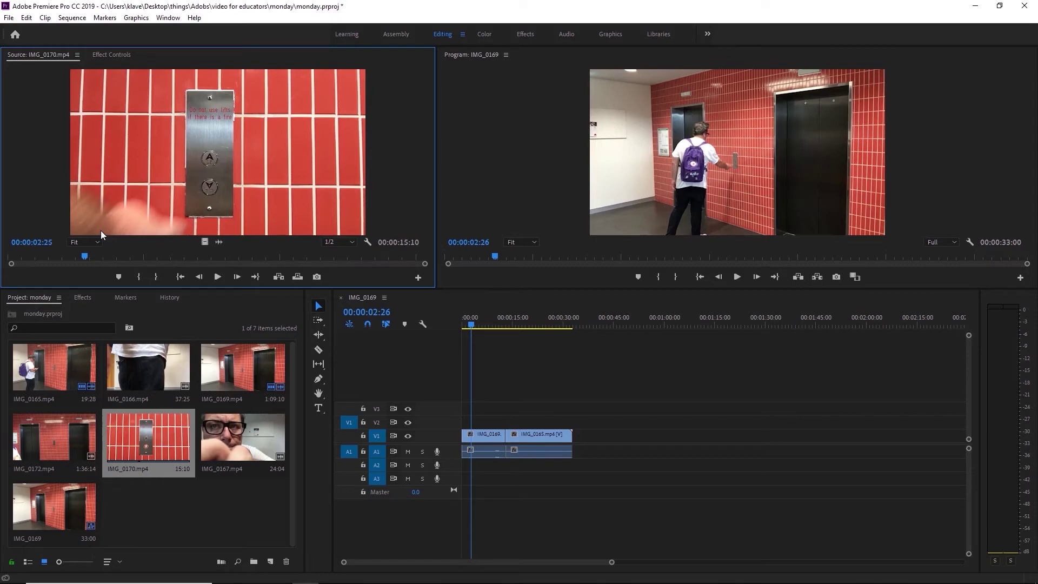
pyautogui.press('Left')
pyautogui.press('Left')
pyautogui.press('Left')
pyautogui.press('Left')
pyautogui.press('Left')
pyautogui.press('Left')
pyautogui.press('Left')
pyautogui.press('Left')
pyautogui.press('Left')
pyautogui.press('Left')
pyautogui.press('Left')
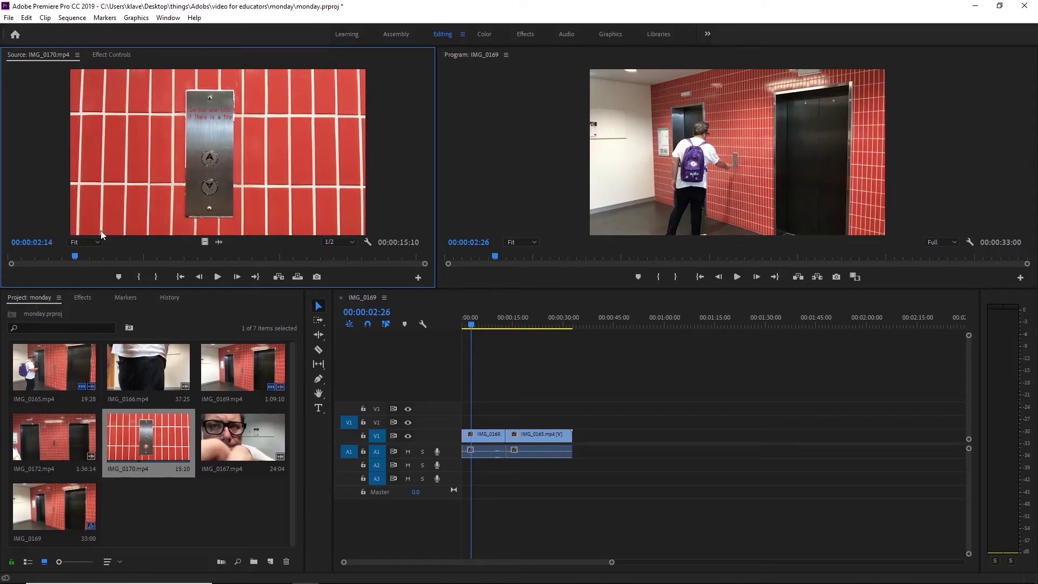
pyautogui.press('Right')
pyautogui.press('Right')
pyautogui.press('Right')
pyautogui.press('Right')
pyautogui.press('Right')
pyautogui.press('Right')
pyautogui.press('Right')
pyautogui.press('Right')
pyautogui.press('Right')
pyautogui.press('Right')
pyautogui.press('Right')
pyautogui.press('Right')
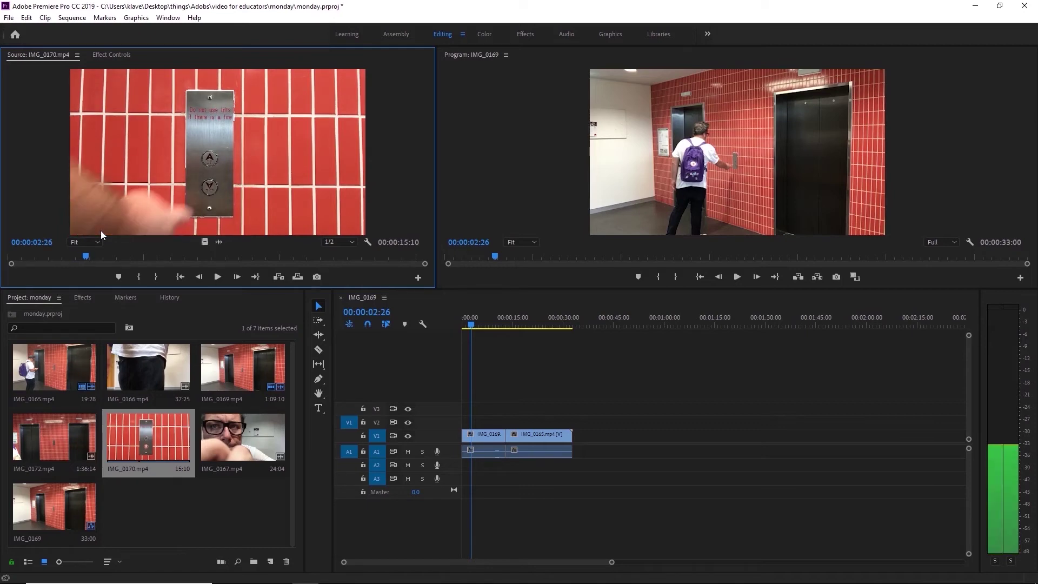
pyautogui.press('Left')
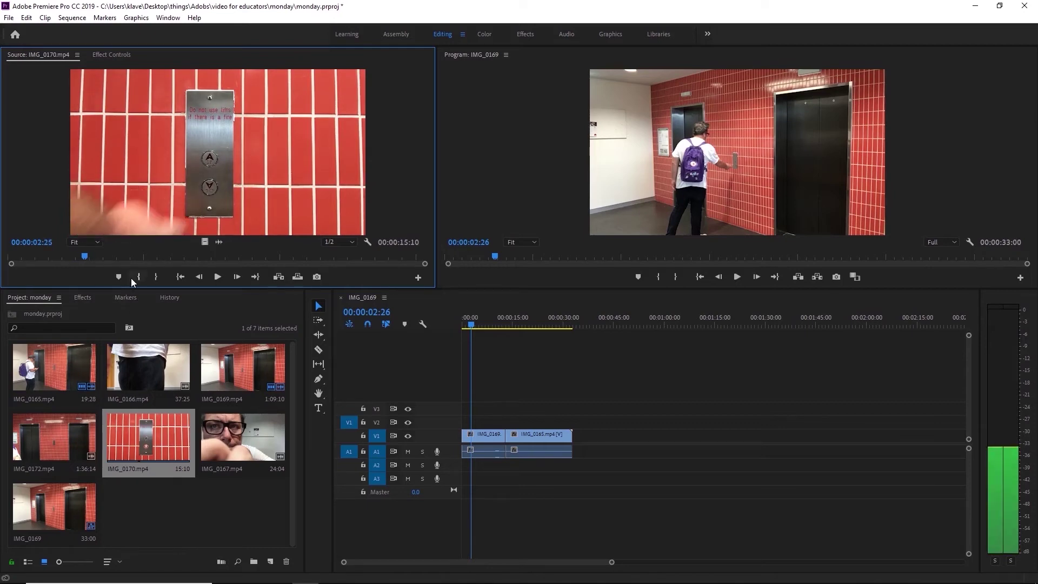
pyautogui.click(139, 276)
# Mark Out at 5:15 and place the 2:21 cutaway on V3 at the playhead.
pyautogui.moveTo(140, 277); pyautogui.dragTo(197, 299)
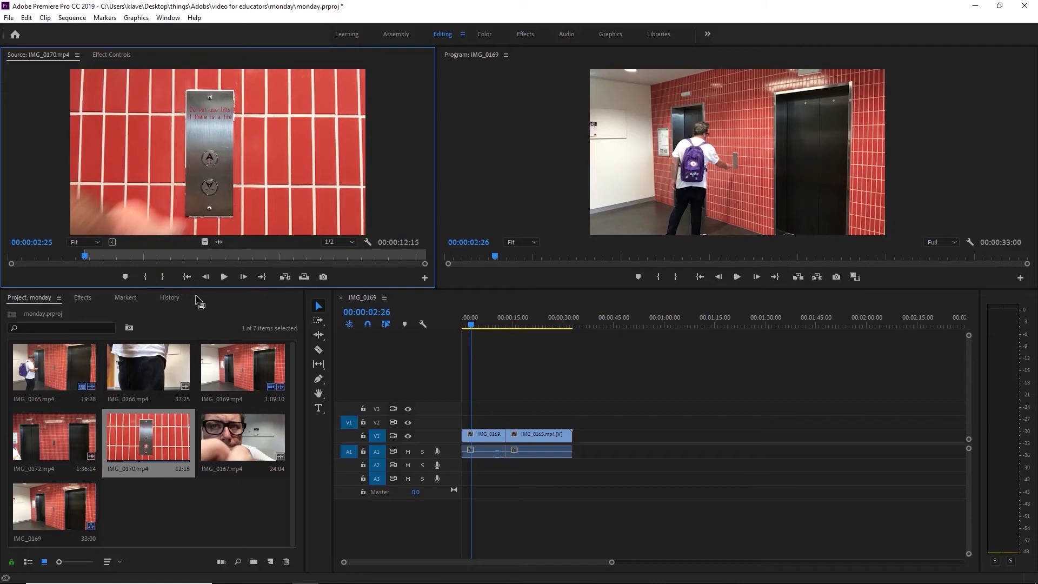
pyautogui.click(226, 276)
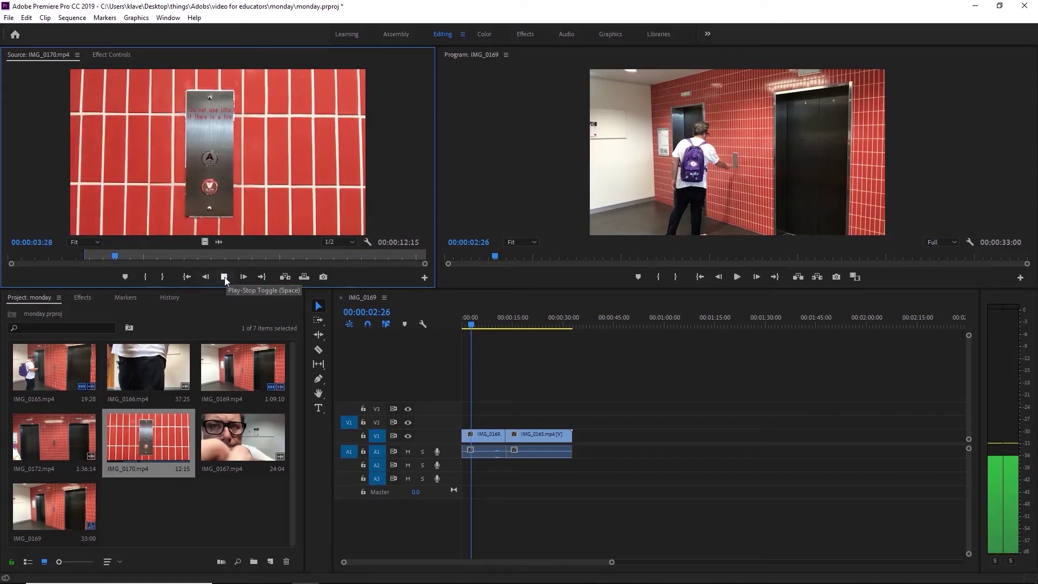
pyautogui.click(225, 277)
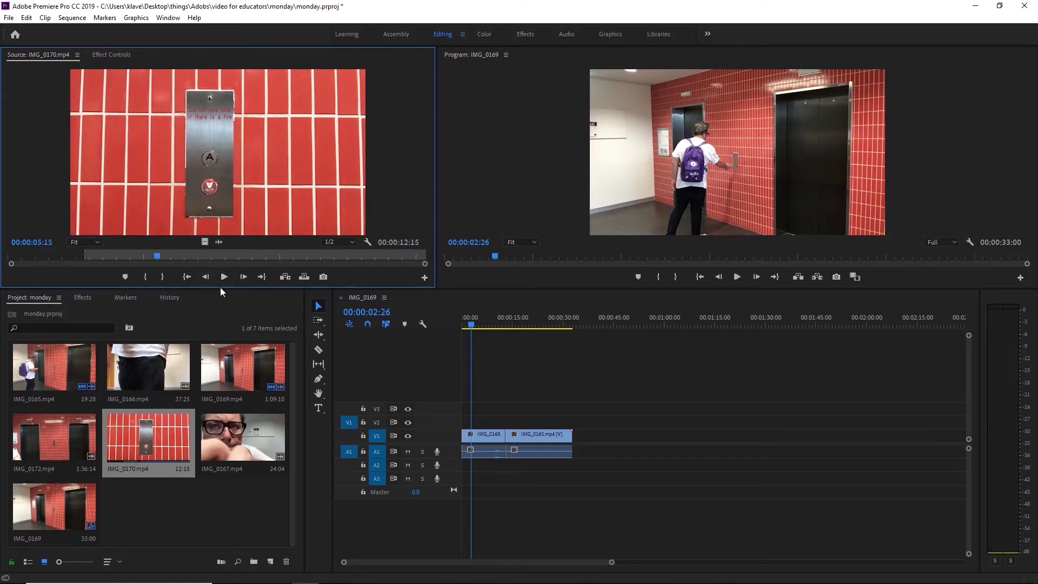
pyautogui.click(162, 275)
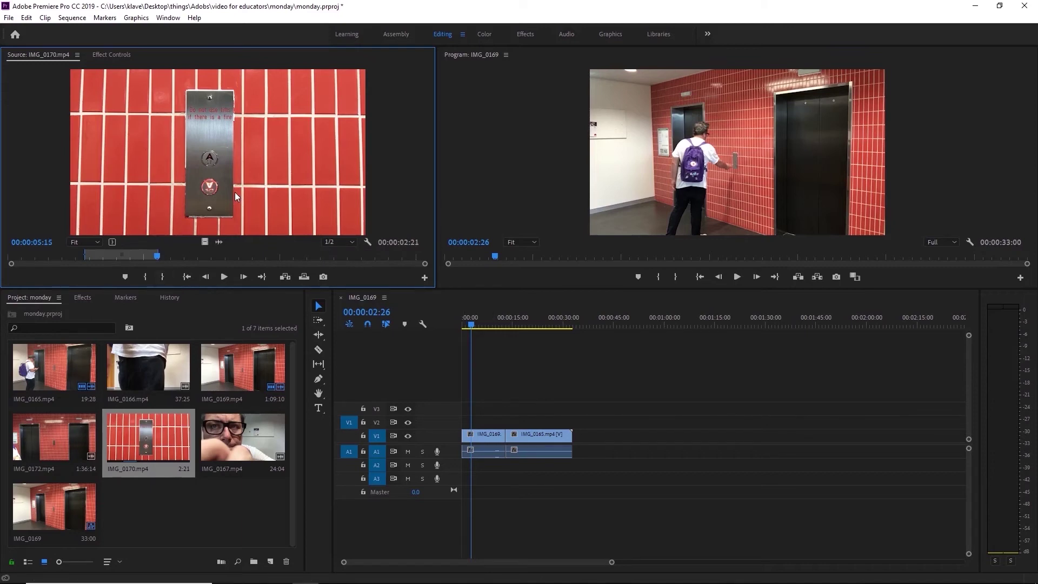
pyautogui.moveTo(228, 186); pyautogui.dragTo(477, 420)
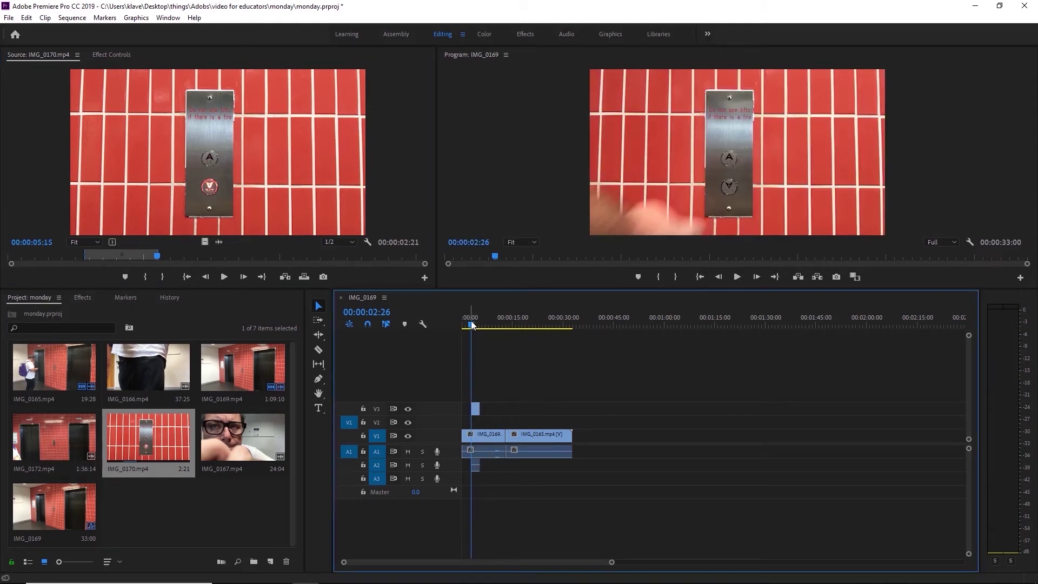
# Play the sequence from the start to check the cutaway, stopping at 06:13.
pyautogui.moveTo(466, 323); pyautogui.dragTo(452, 324)
pyautogui.press('space')
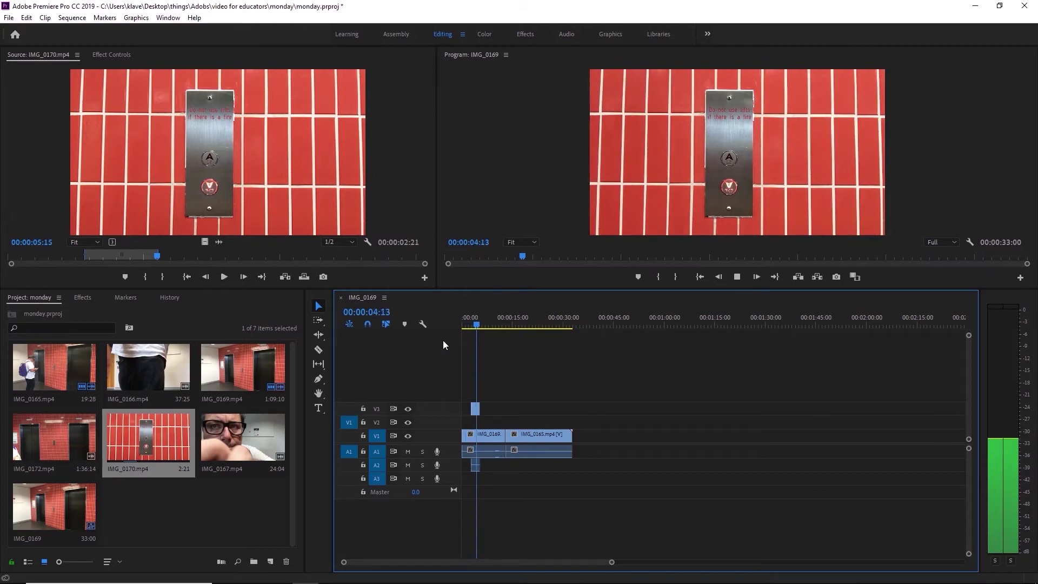
pyautogui.press('space')
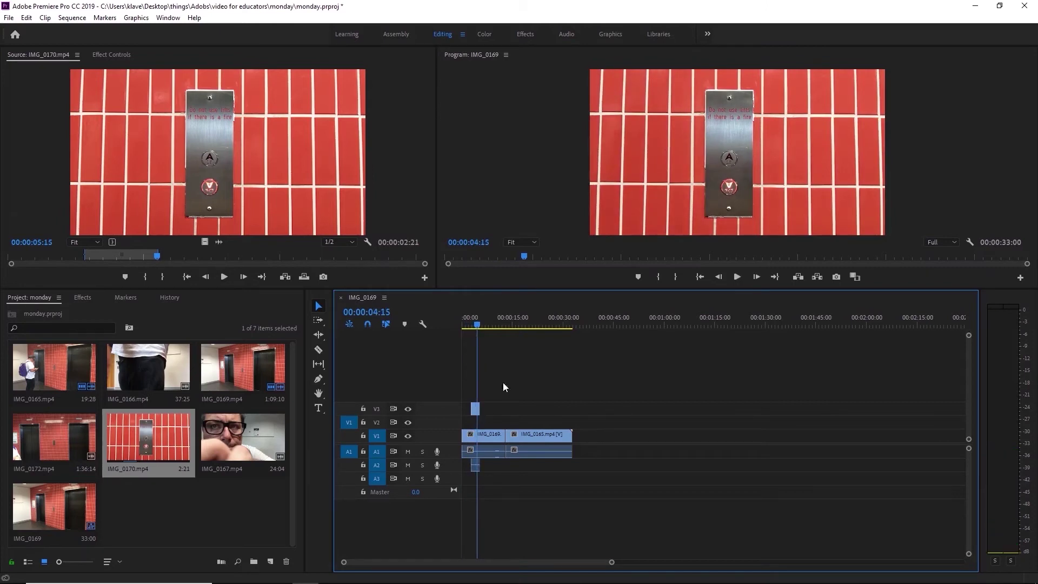
pyautogui.press('space')
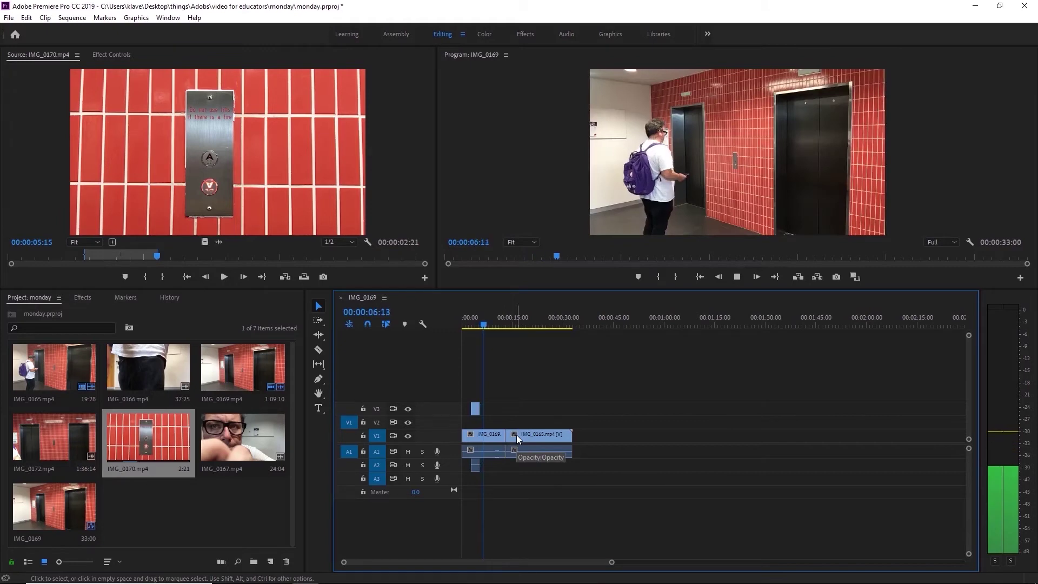
pyautogui.press('space')
# Razor-cut IMG_0169 after the button press and select the clips after the split.
pyautogui.press('c')
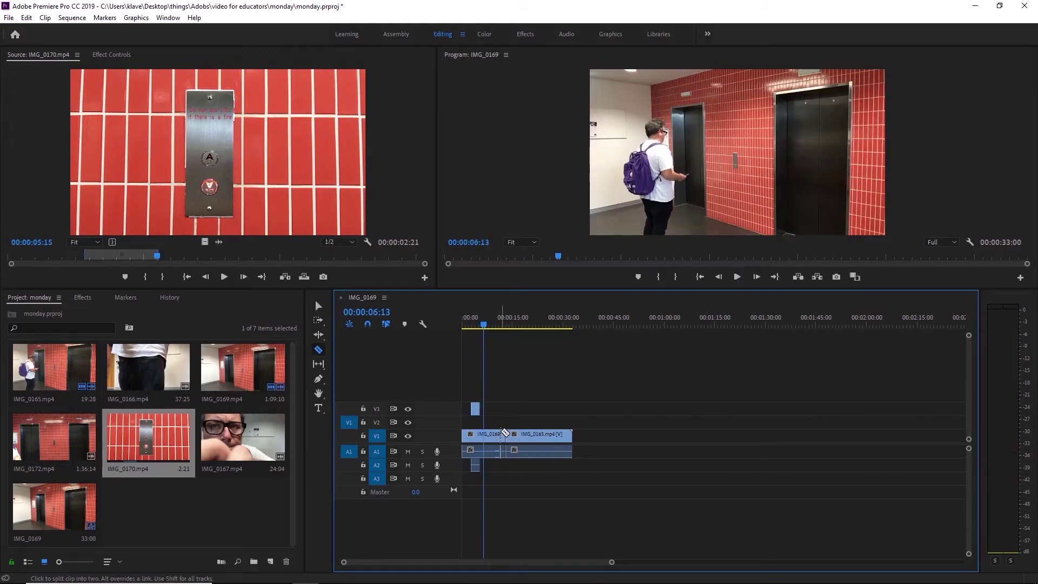
pyautogui.moveTo(483, 328); pyautogui.dragTo(475, 329)
pyautogui.click(475, 435)
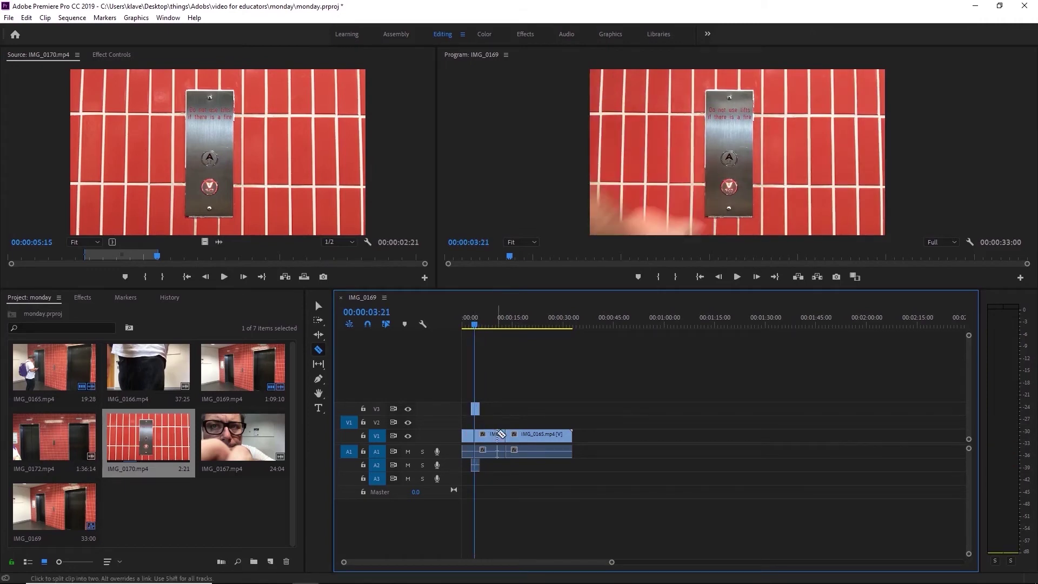
pyautogui.click(319, 306)
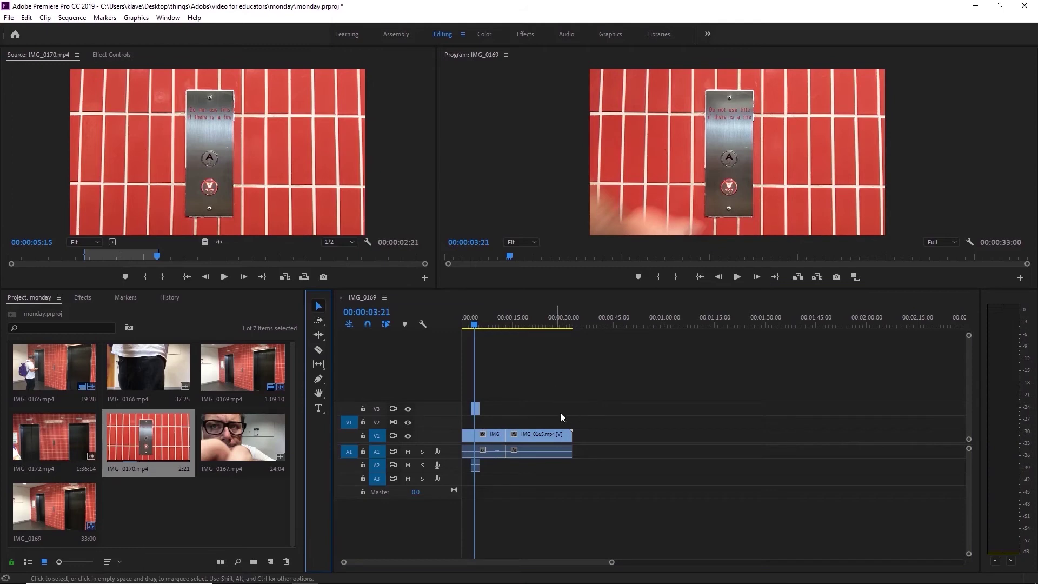
pyautogui.moveTo(560, 413); pyautogui.dragTo(492, 439)
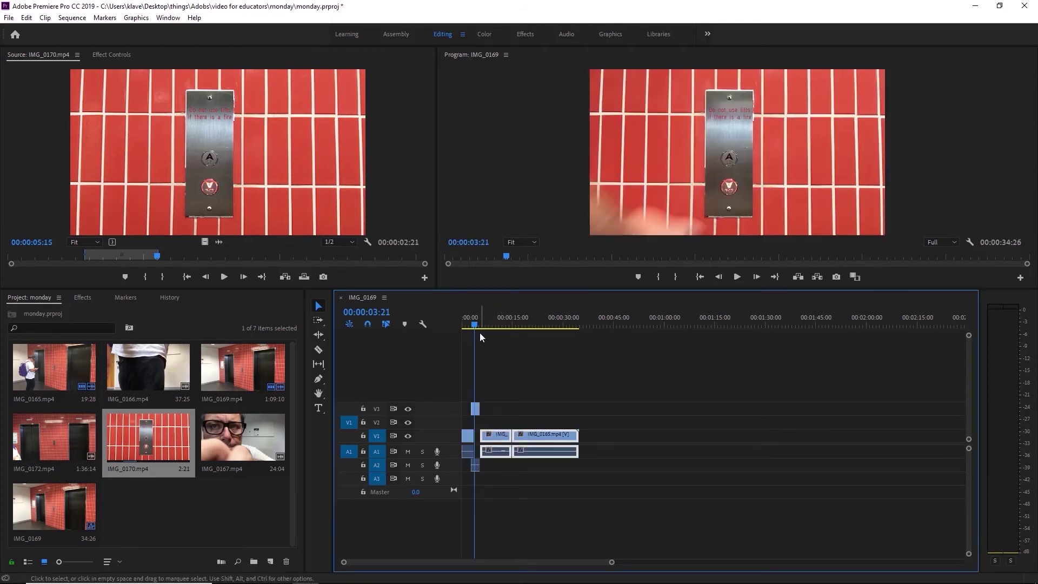
pyautogui.press('space')
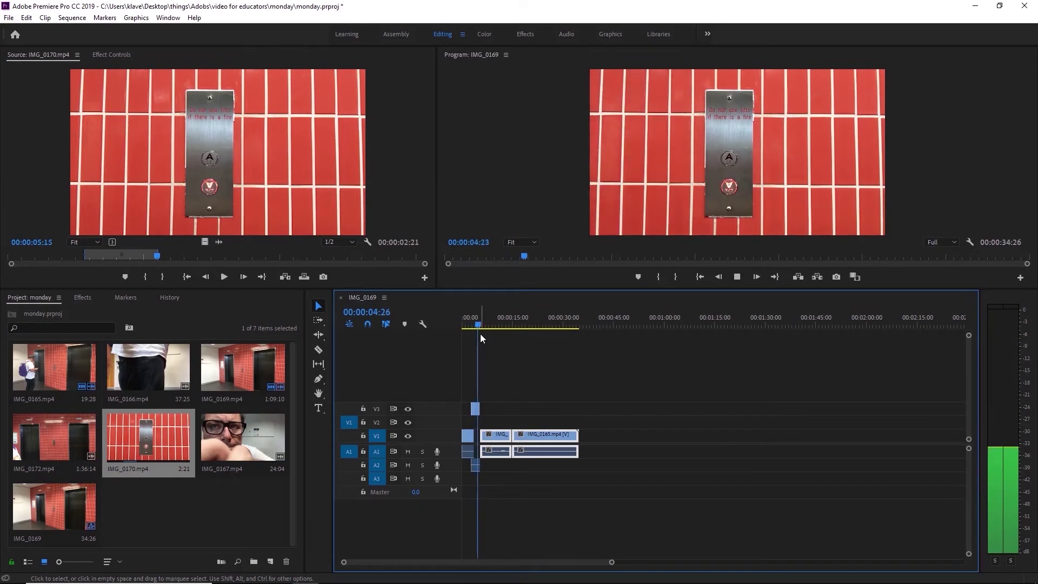
pyautogui.press('space')
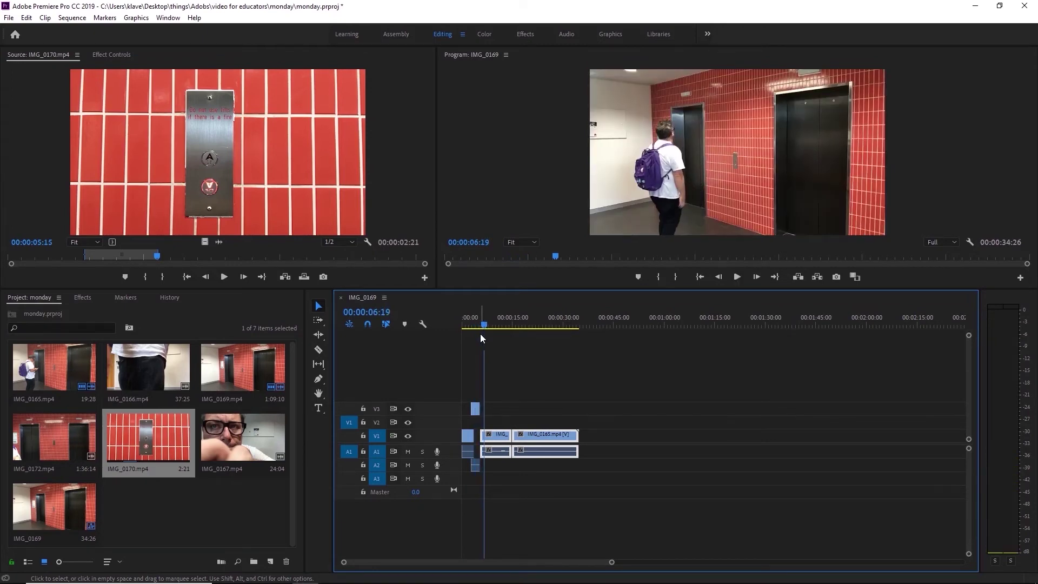
# Ripple-trim 11 frames off IMG_0169's start and 19 frames after the playhead with W.
pyautogui.press('j')
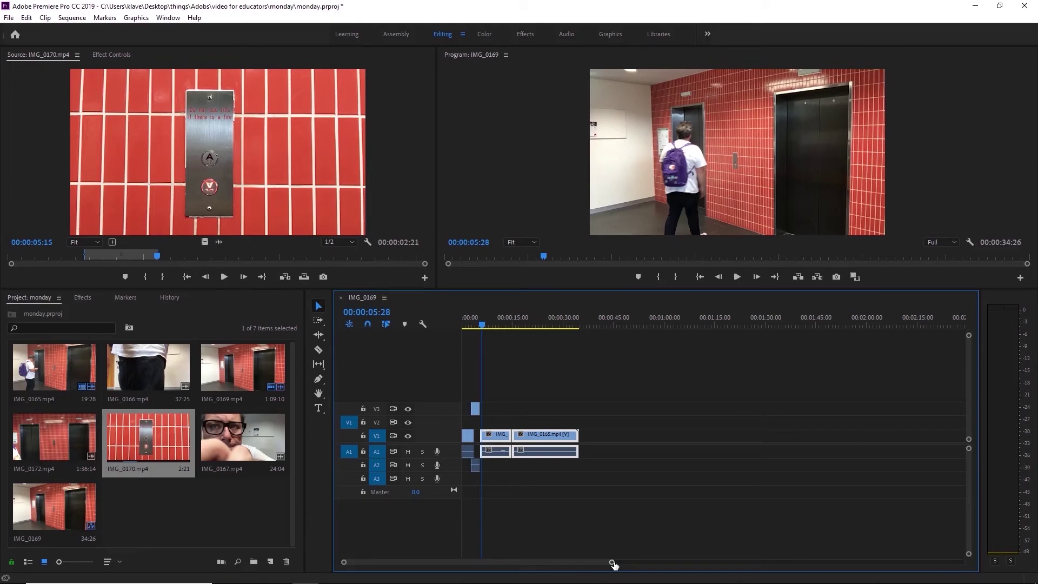
pyautogui.moveTo(612, 565); pyautogui.dragTo(422, 563)
pyautogui.moveTo(625, 437); pyautogui.dragTo(636, 437)
pyautogui.click(617, 326)
pyautogui.moveTo(626, 331); pyautogui.dragTo(604, 326)
pyautogui.press('w')
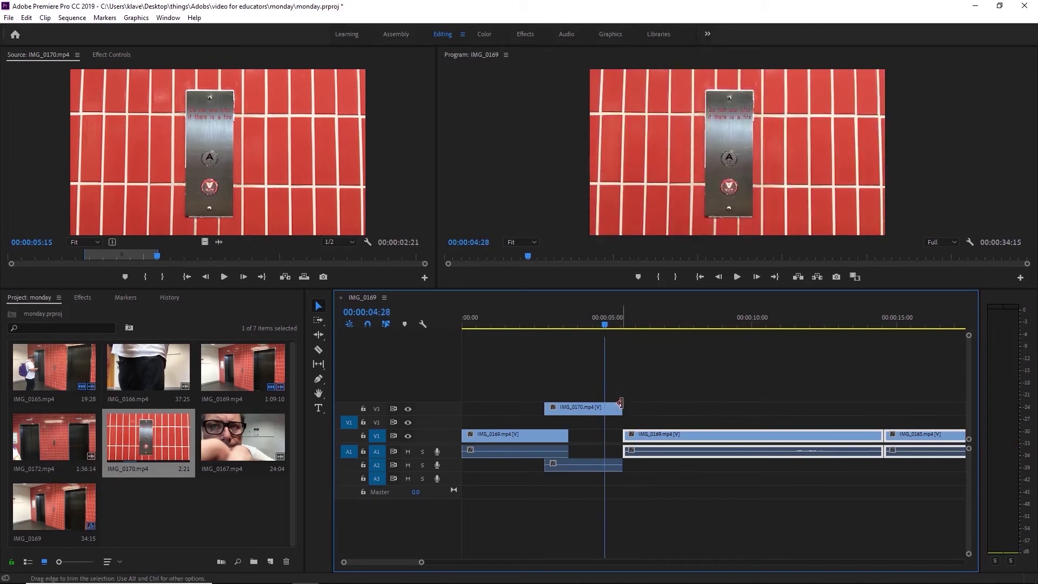
# Review the trimmed edit between 05:06 and 06:28 with J/K/L playback.
pyautogui.press('space')
pyautogui.click(510, 316)
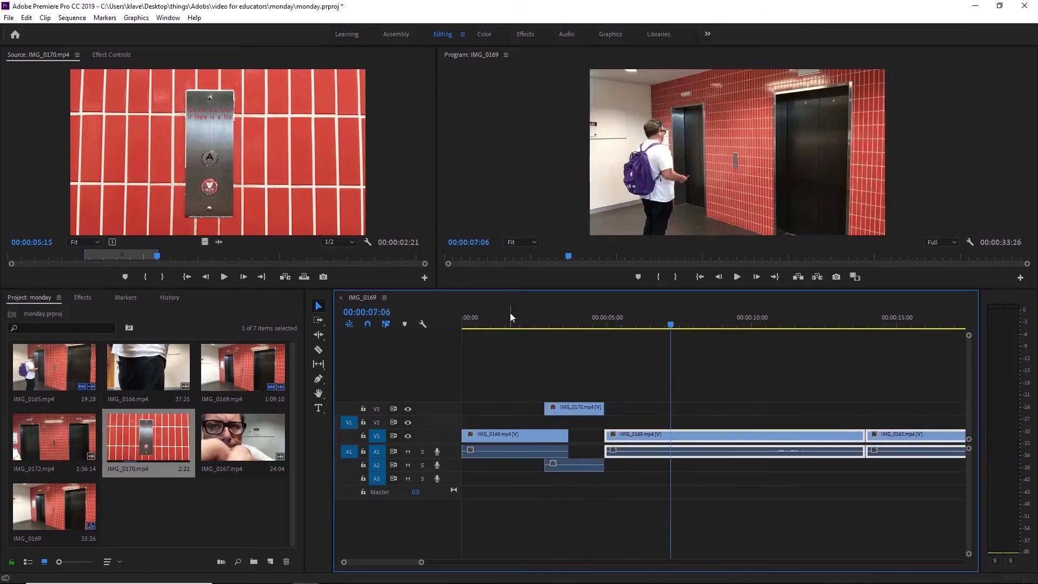
pyautogui.press('j')
pyautogui.press('k')
pyautogui.press('space')
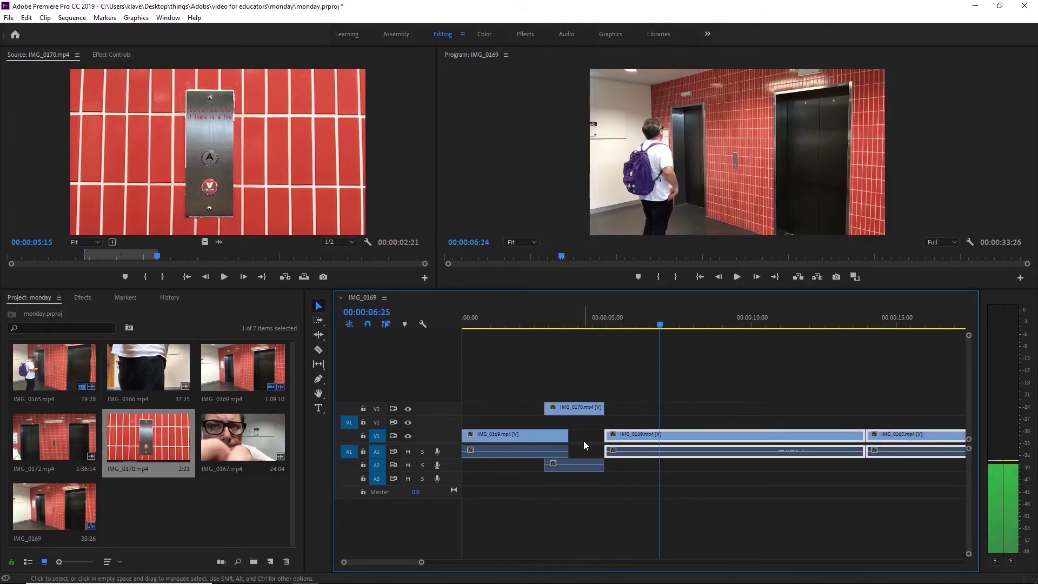
pyautogui.press('space')
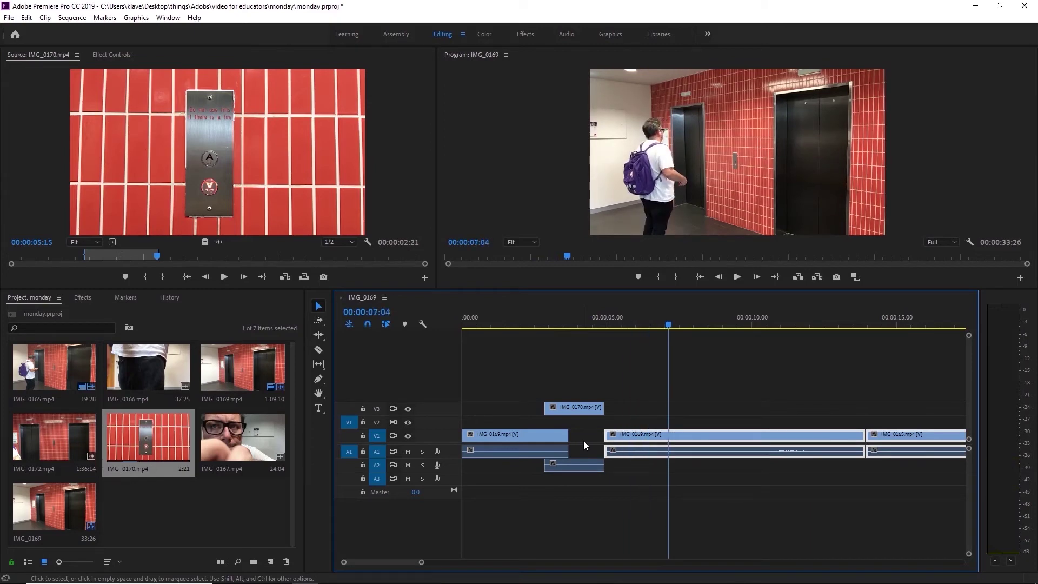
pyautogui.press('j')
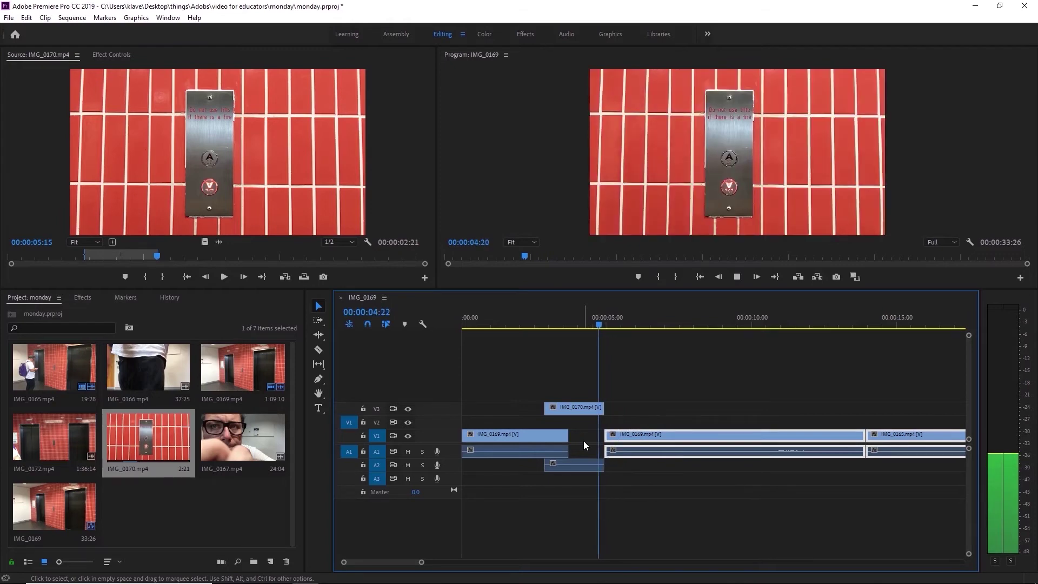
pyautogui.press('space')
pyautogui.press('space')
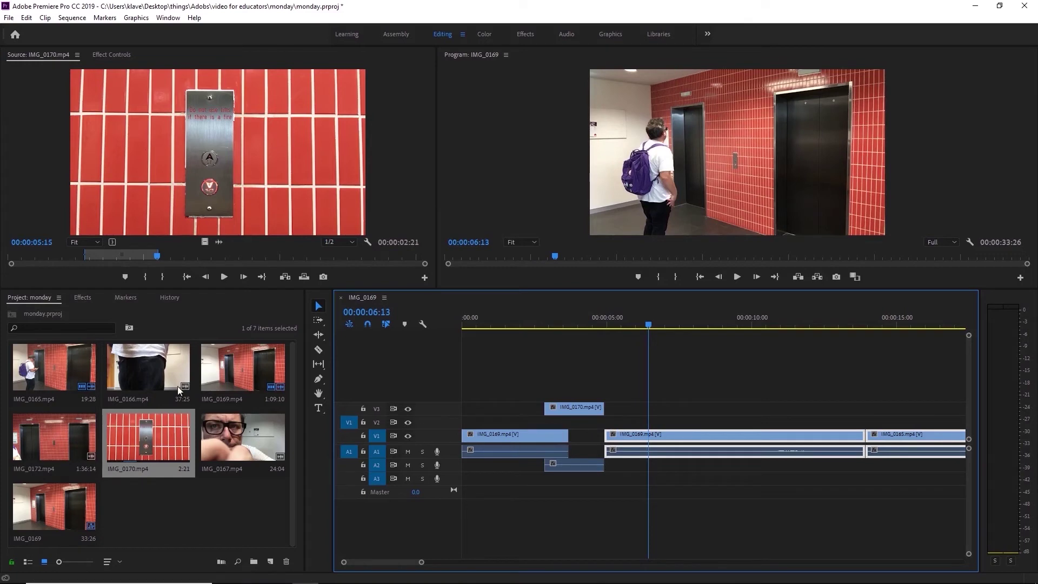
# Mark a 26-frame hand range in IMG_0166 and place it on V3 at 06:02.
pyautogui.doubleClick(164, 361)
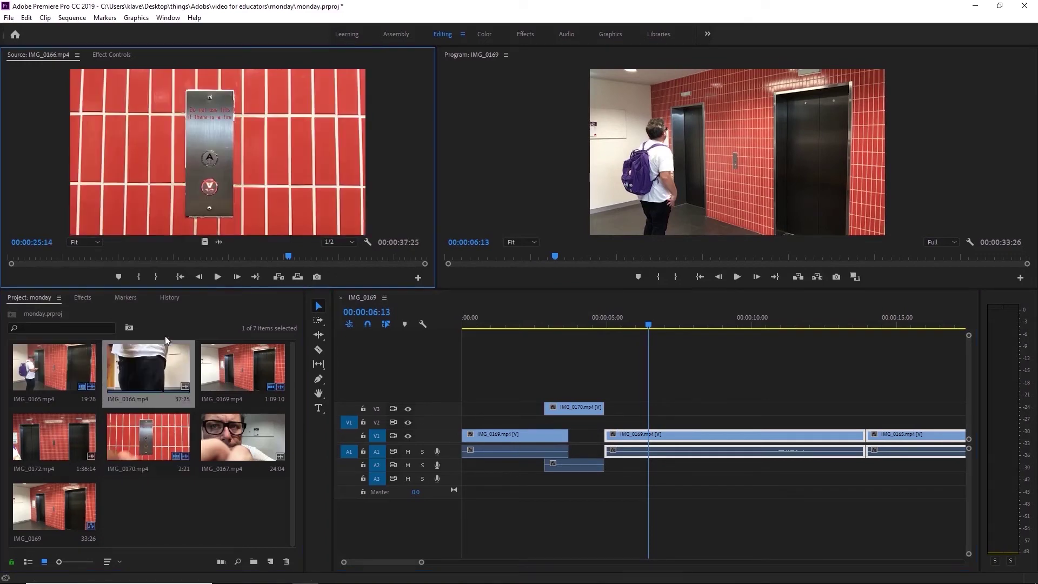
pyautogui.moveTo(262, 257); pyautogui.dragTo(304, 260)
pyautogui.press('i')
pyautogui.click(639, 325)
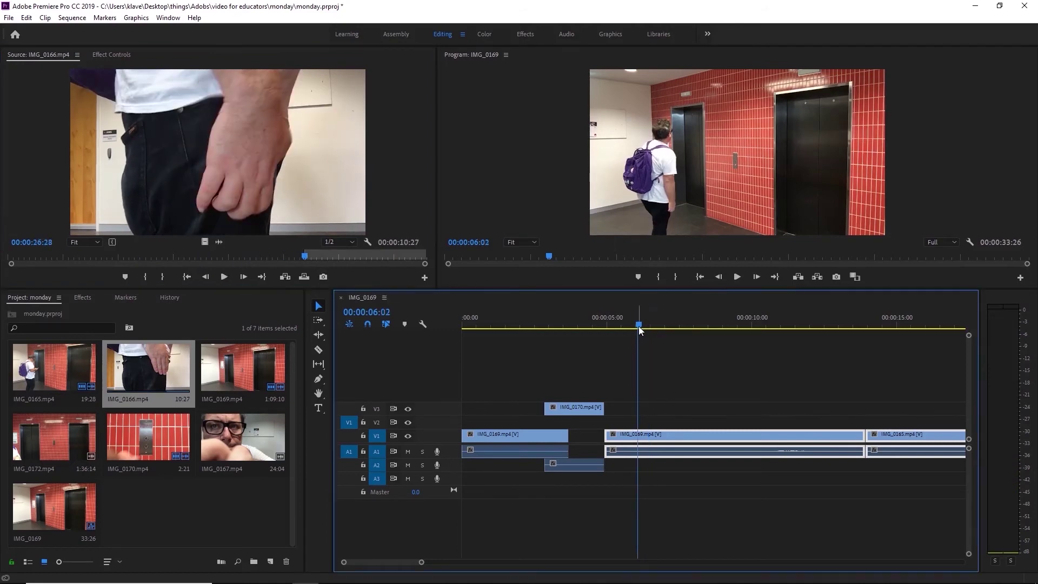
pyautogui.click(223, 276)
pyautogui.press('o')
pyautogui.moveTo(216, 151); pyautogui.dragTo(648, 409)
# Trim the end of IMG_0169 to 10:04.
pyautogui.click(603, 324)
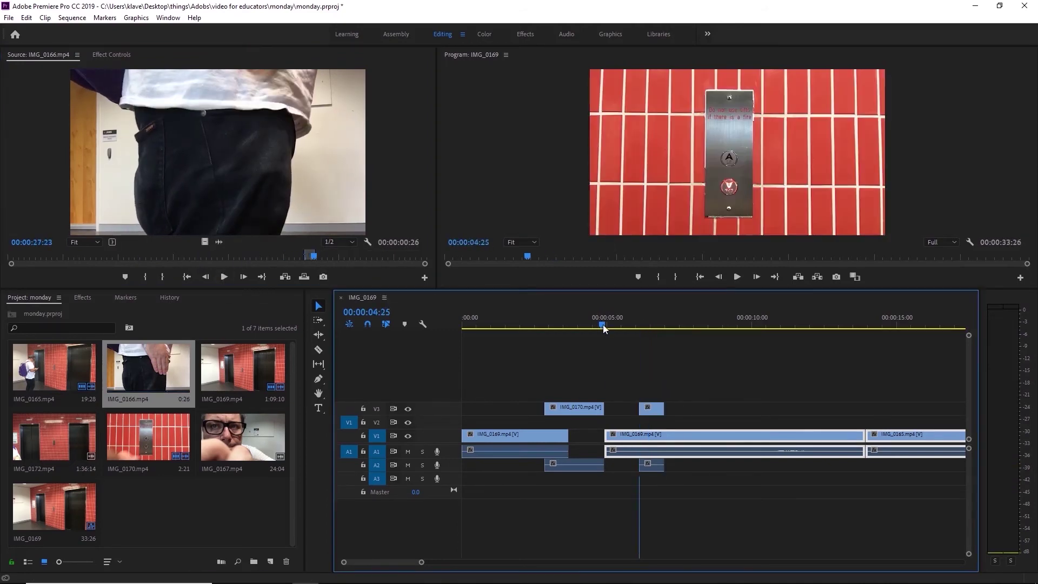
pyautogui.moveTo(602, 324); pyautogui.dragTo(757, 330)
pyautogui.moveTo(864, 434); pyautogui.dragTo(754, 430)
# Mark a 6:04 earbud close-up in IMG_0167 and place it on V3 at 10:04.
pyautogui.doubleClick(242, 437)
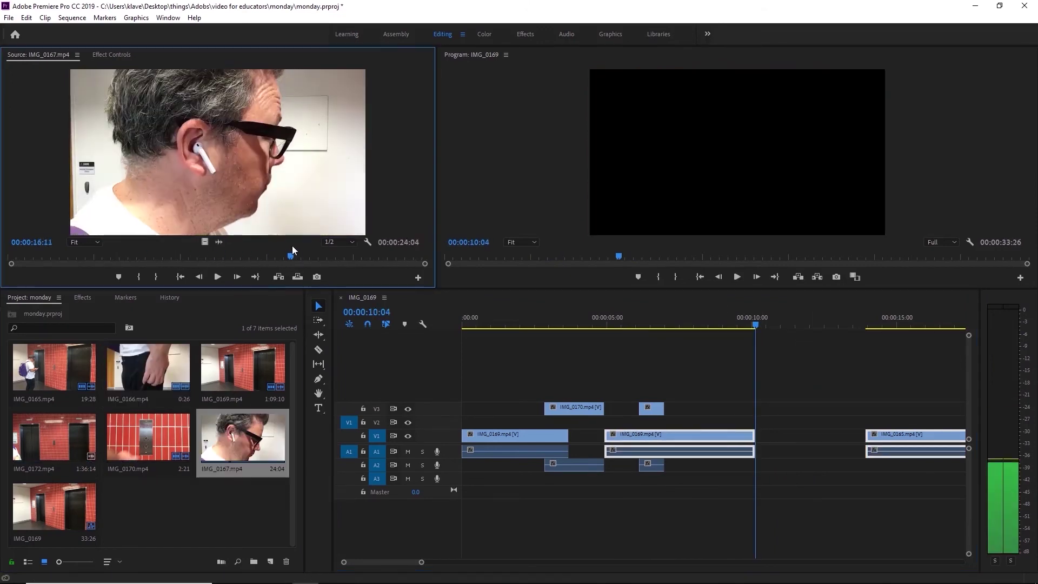
pyautogui.moveTo(292, 254); pyautogui.dragTo(252, 254)
pyautogui.press('i')
pyautogui.press('o')
pyautogui.moveTo(227, 179); pyautogui.dragTo(756, 409)
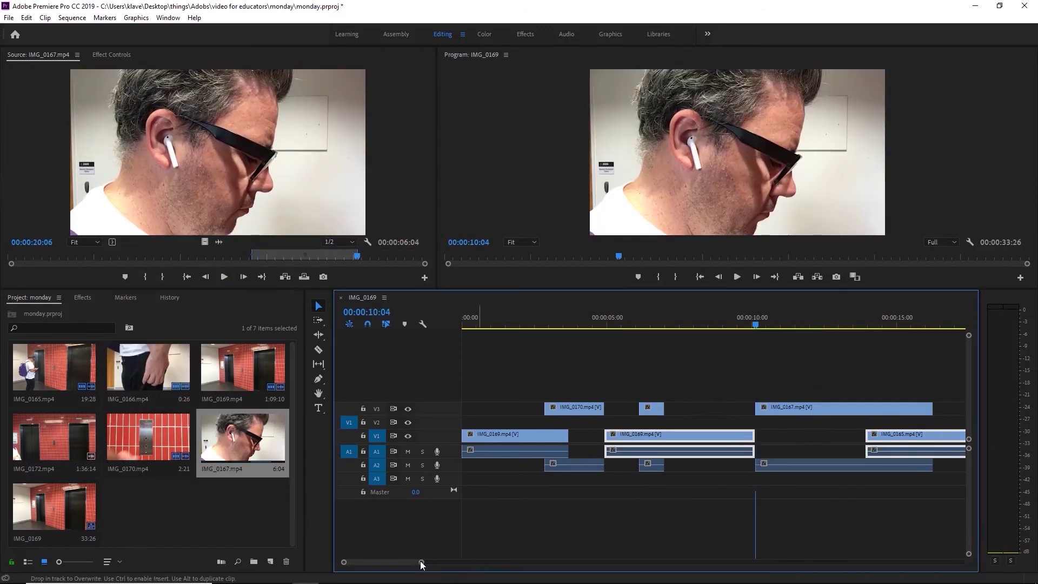
pyautogui.moveTo(422, 564); pyautogui.dragTo(484, 562)
# Mark a 17:24 range on IMG_0172 (about 01:06 to 01:23:11) and place it after the earbud close-up.
pyautogui.doubleClick(54, 437)
pyautogui.moveTo(189, 251); pyautogui.dragTo(349, 254)
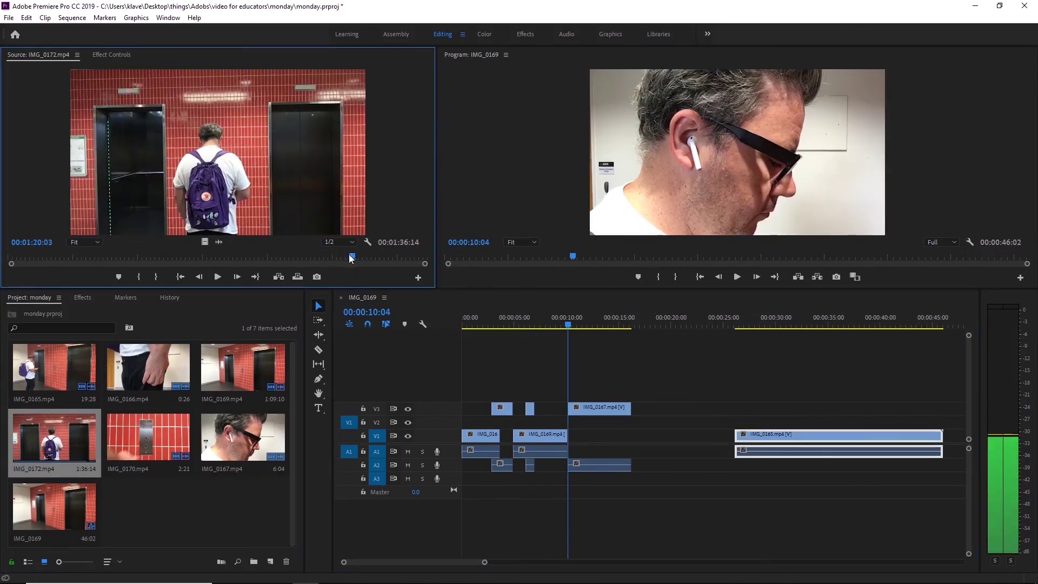
pyautogui.press('j')
pyautogui.click(146, 279)
pyautogui.click(224, 277)
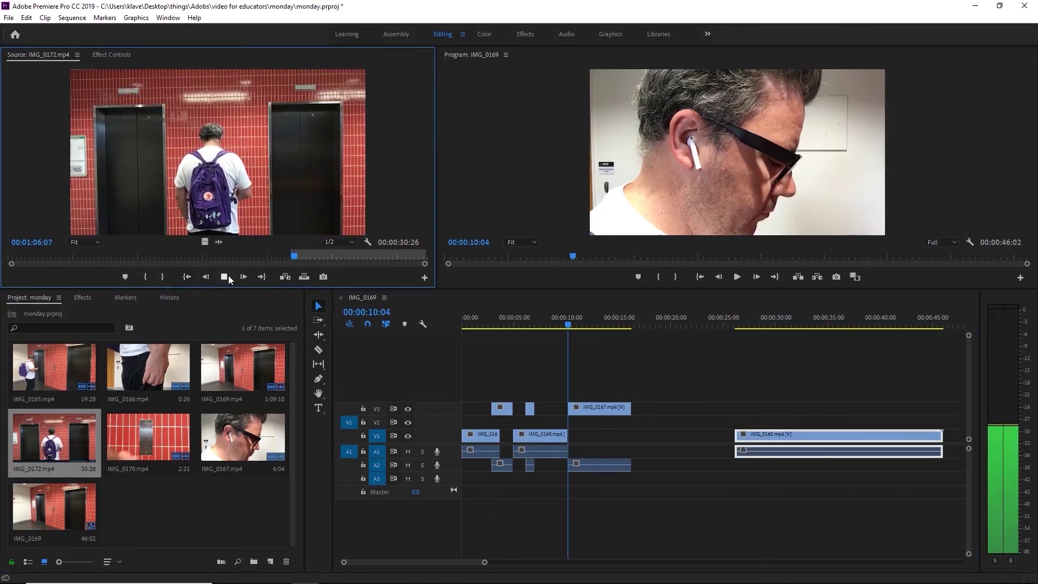
pyautogui.click(224, 277)
pyautogui.press('o')
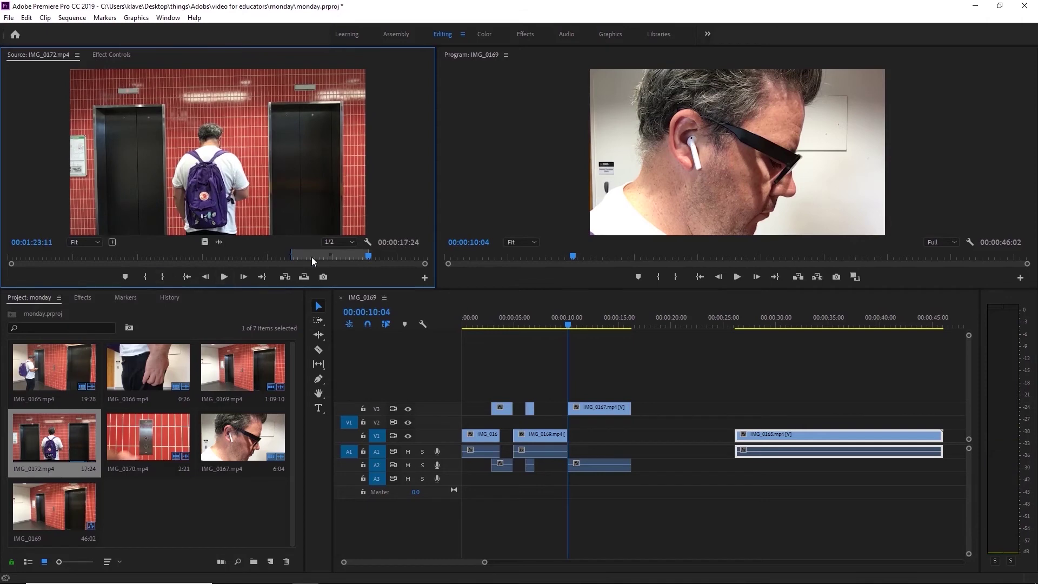
pyautogui.moveTo(311, 227); pyautogui.dragTo(649, 408)
# Move IMG_0167 video to V4 and audio to A3, then slide IMG_0172 about 4 s earlier underneath.
pyautogui.click(683, 326)
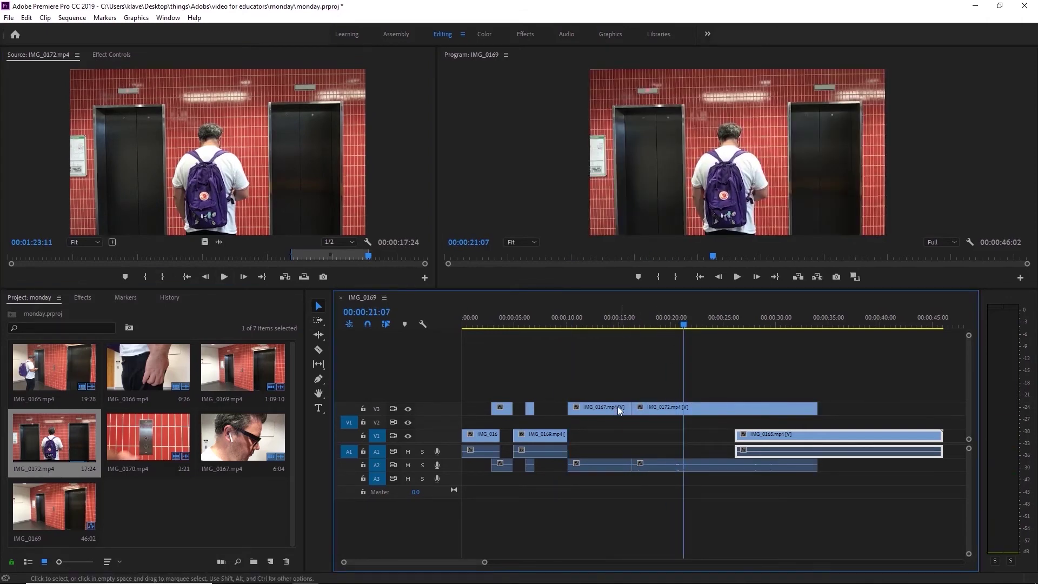
pyautogui.moveTo(618, 407); pyautogui.dragTo(614, 393)
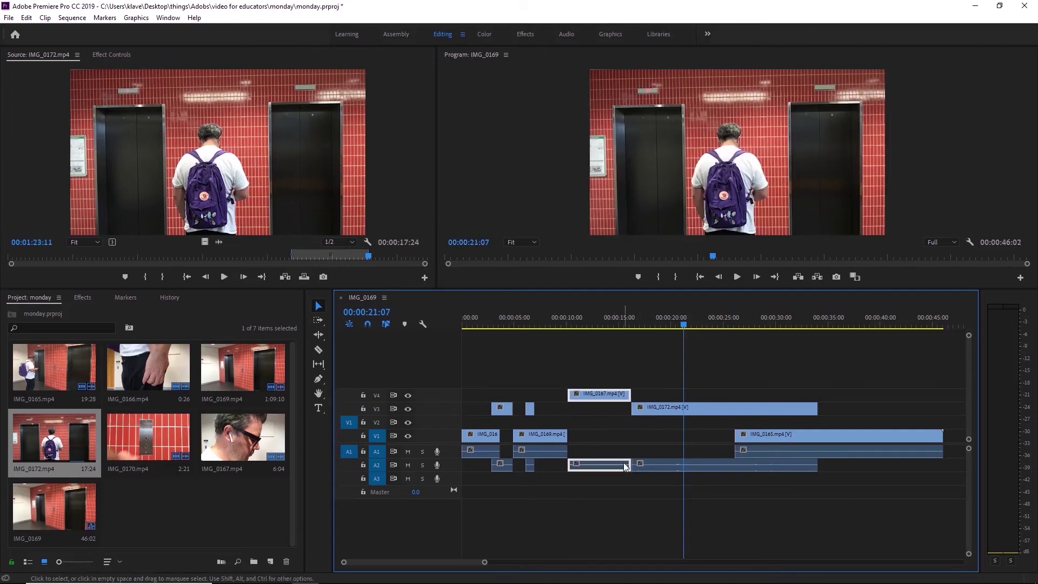
pyautogui.moveTo(611, 468); pyautogui.dragTo(615, 481)
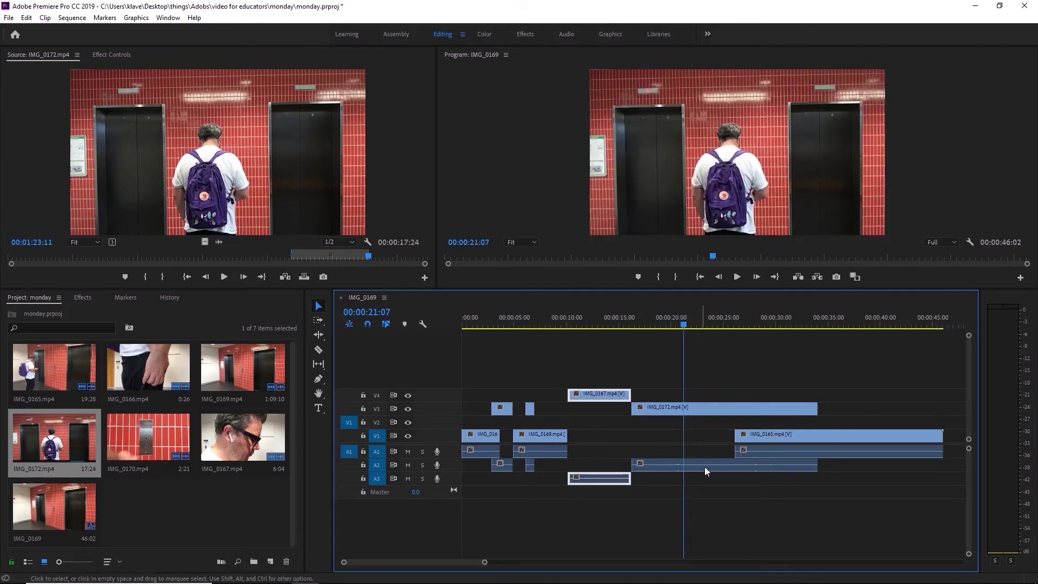
pyautogui.moveTo(705, 471); pyautogui.dragTo(648, 442)
pyautogui.click(609, 324)
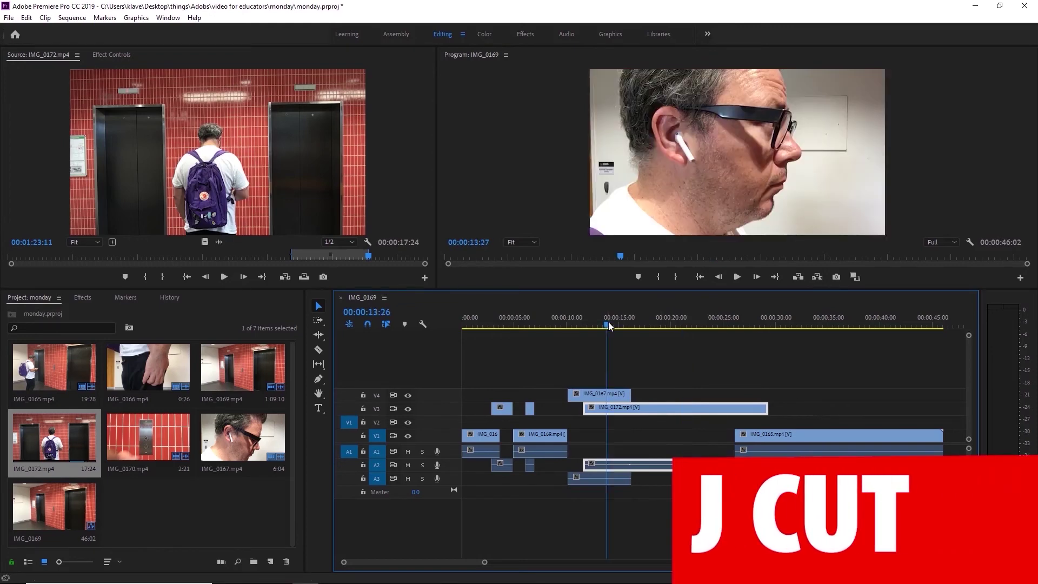
# Review the J cut, then shift IMG_0165 right on V1 to about 00:00:28 and play from there.
pyautogui.press('space')
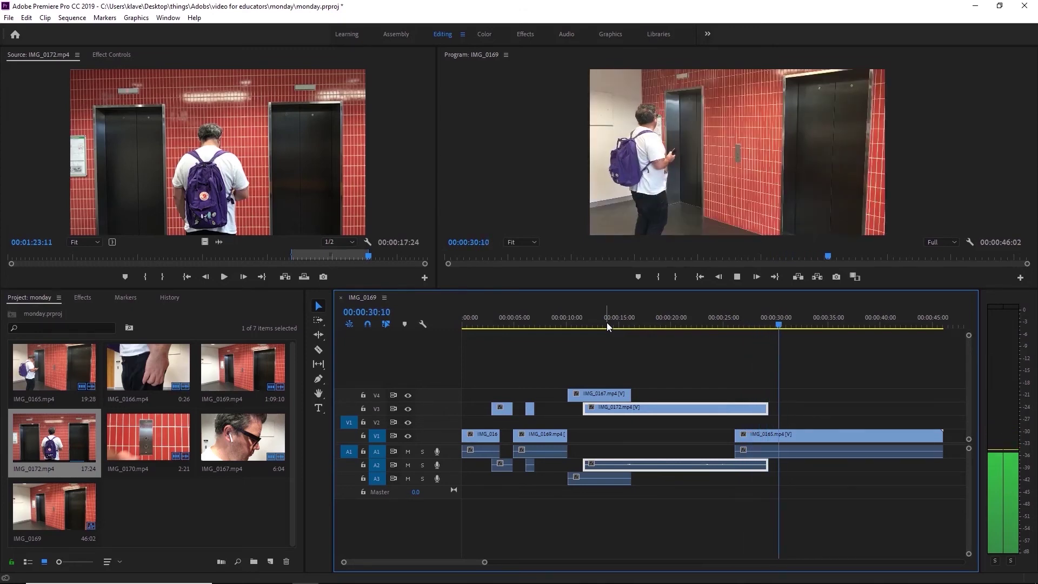
pyautogui.press('space')
pyautogui.moveTo(816, 432); pyautogui.dragTo(833, 431)
pyautogui.click(760, 323)
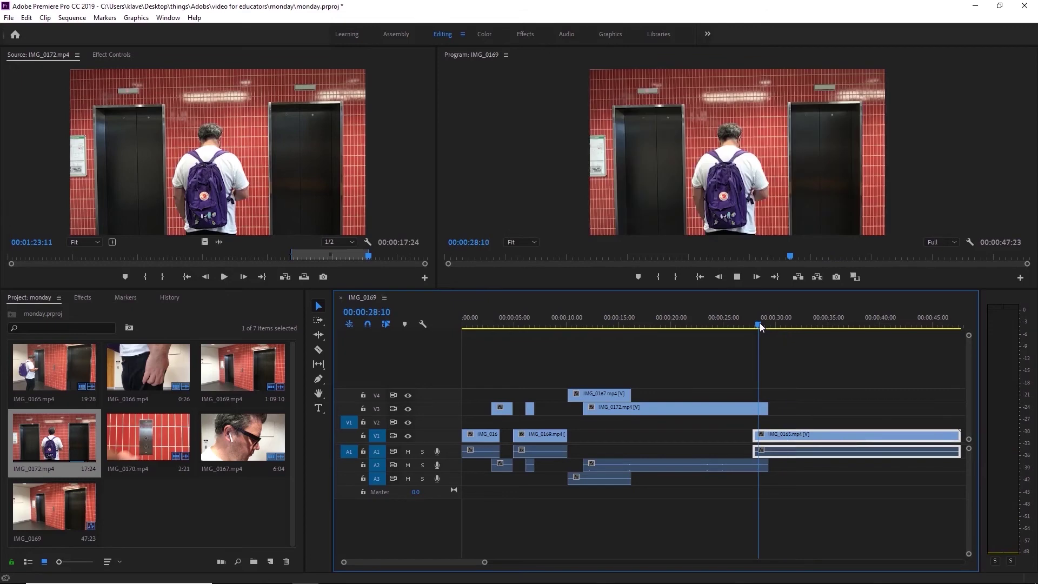
pyautogui.press('space')
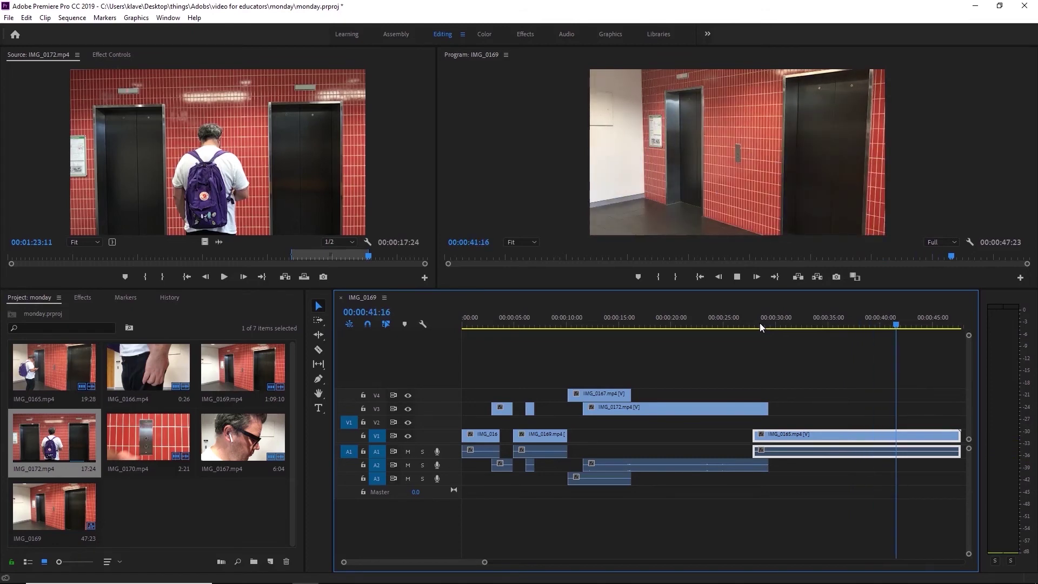
# Trim IMG_0165's end to the playhead at 41:29, then scrub back to the man at the elevator.
pyautogui.press('space')
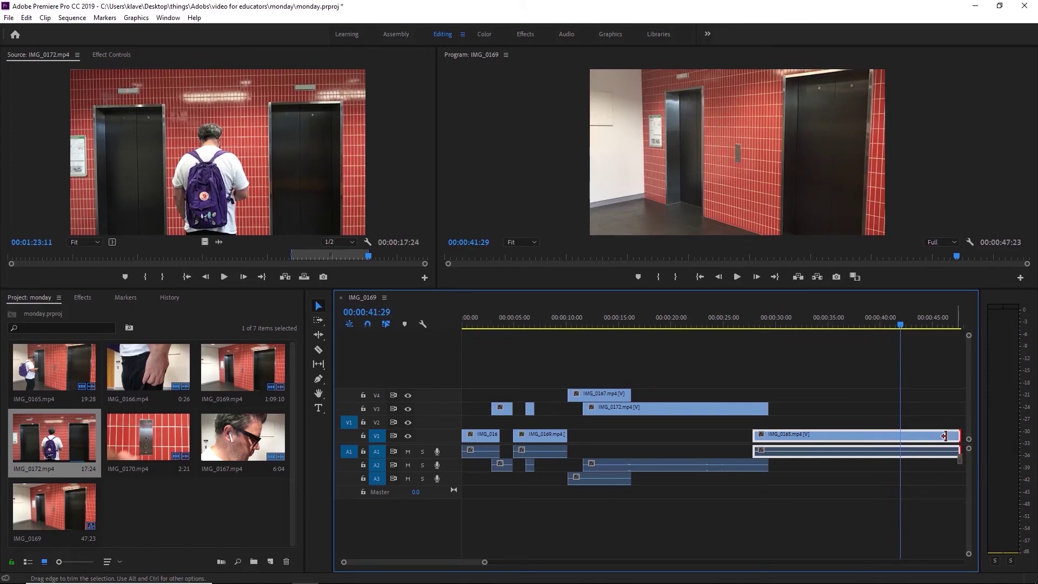
pyautogui.moveTo(945, 436); pyautogui.dragTo(899, 331)
pyautogui.moveTo(835, 323); pyautogui.dragTo(726, 323)
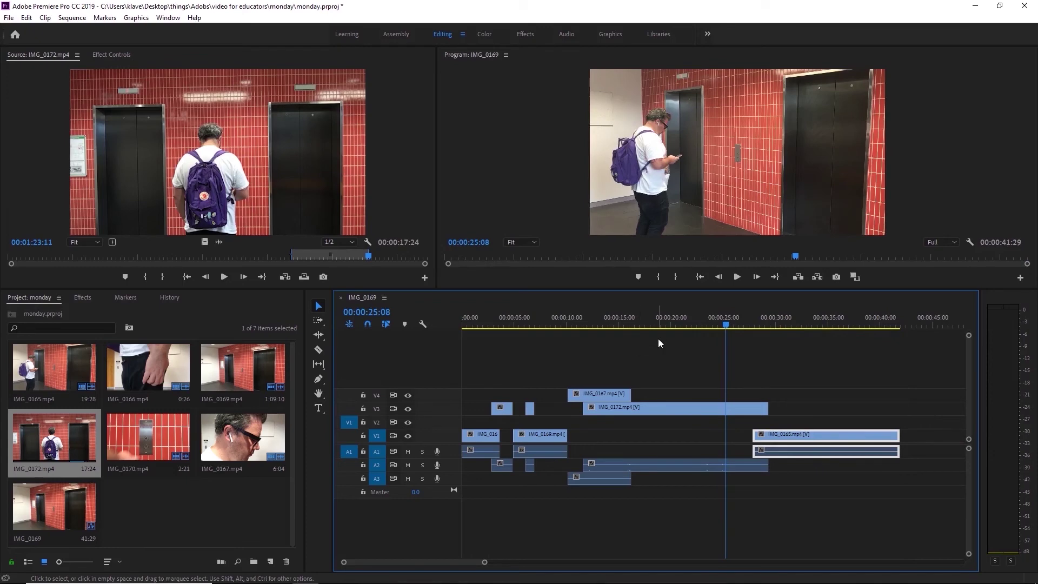
pyautogui.moveTo(704, 315); pyautogui.dragTo(702, 323)
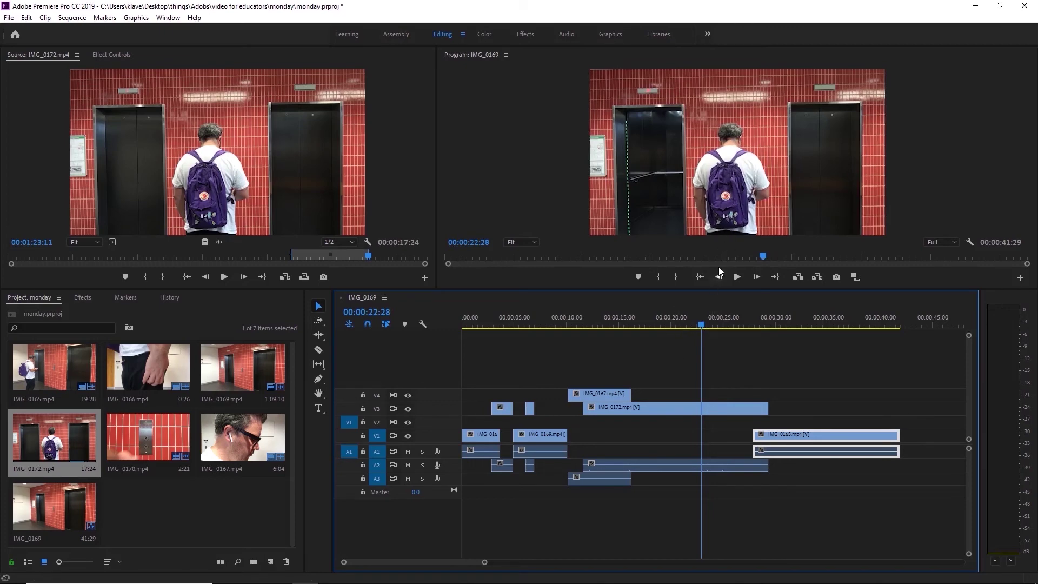
pyautogui.moveTo(681, 320); pyautogui.dragTo(650, 319)
pyautogui.click(612, 322)
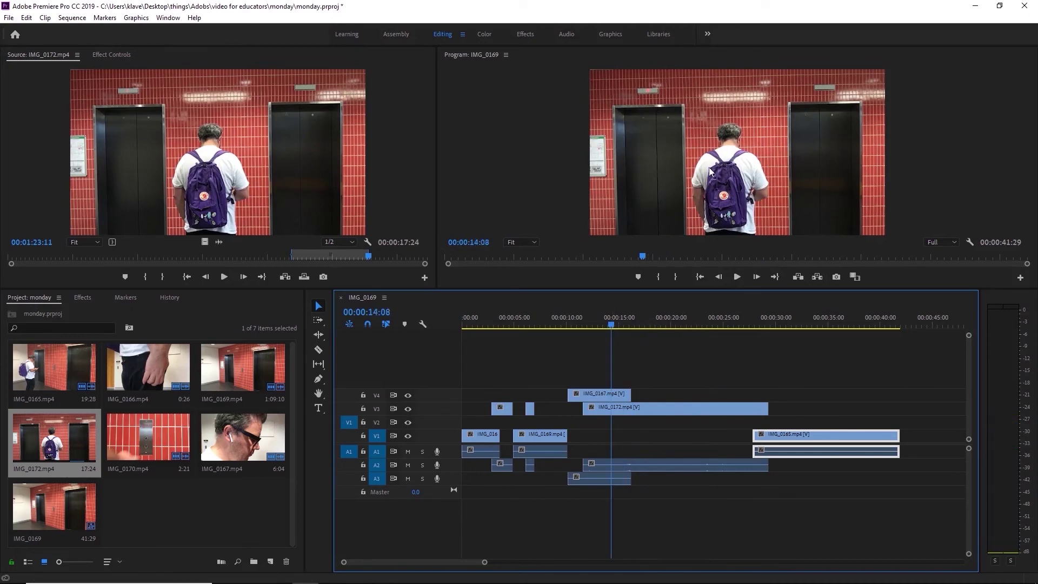
pyautogui.click(548, 321)
pyautogui.click(503, 321)
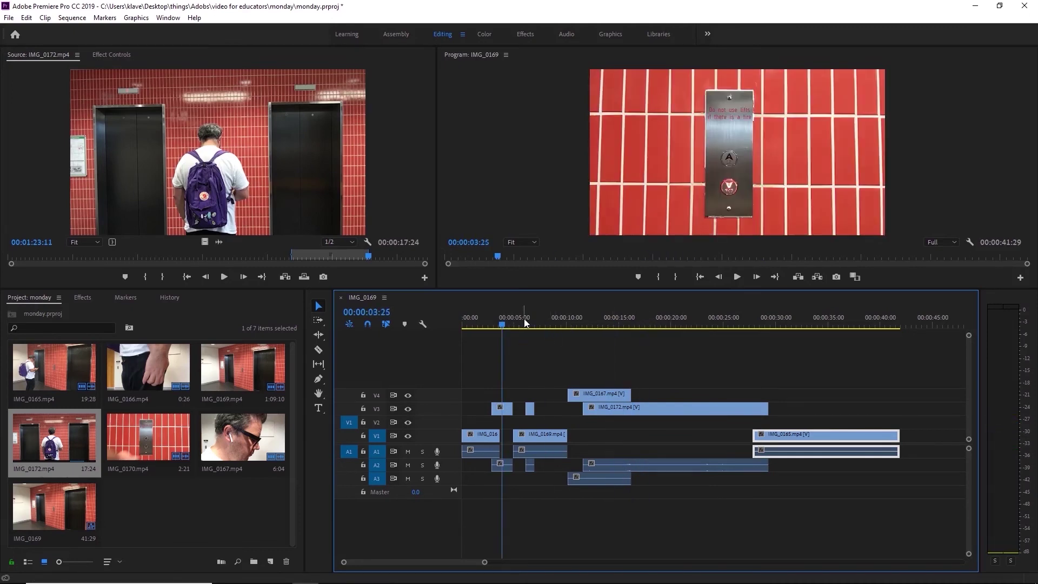
pyautogui.click(474, 323)
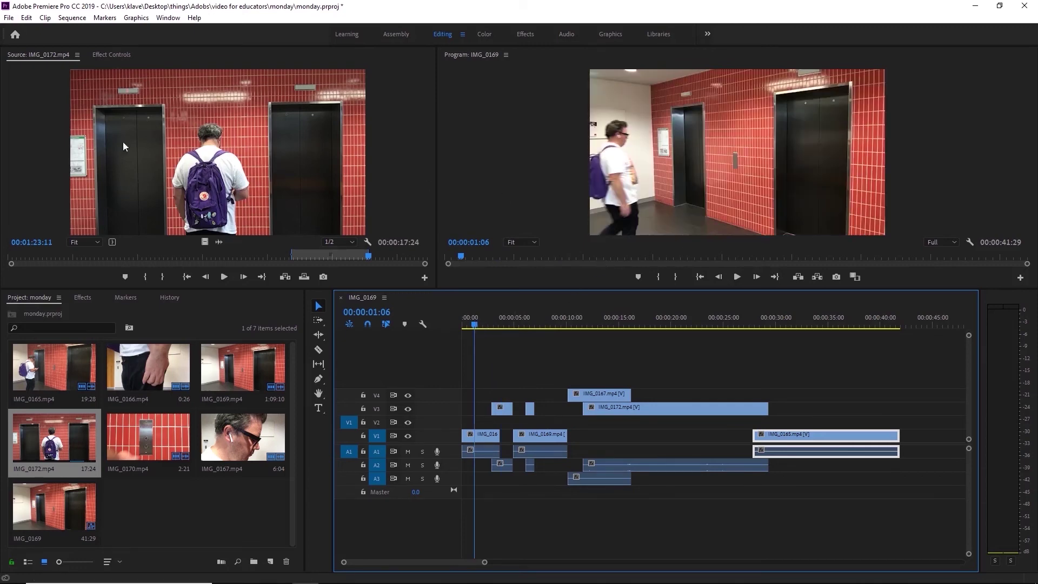
pyautogui.click(514, 323)
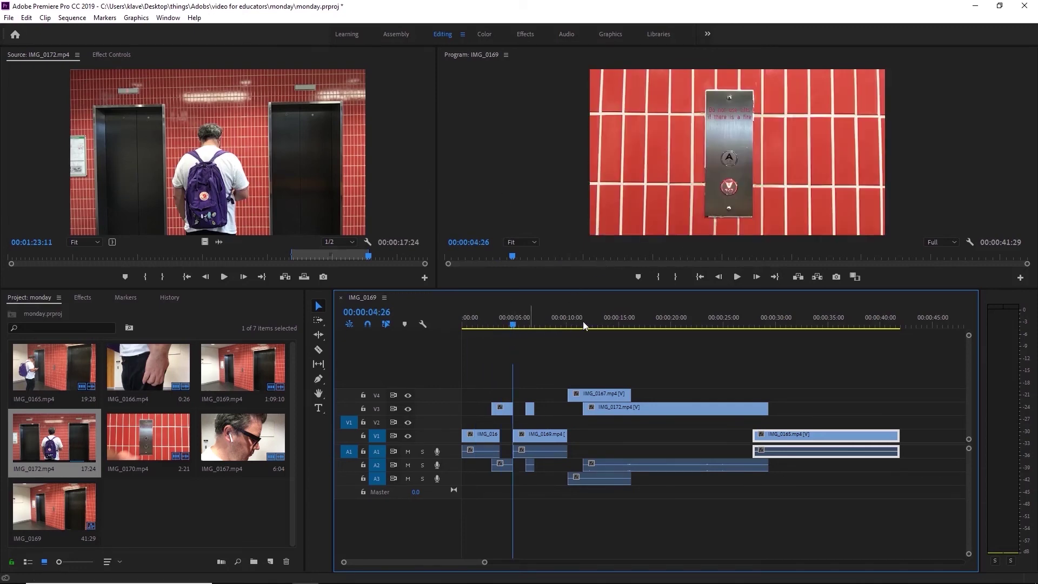
pyautogui.press('Down')
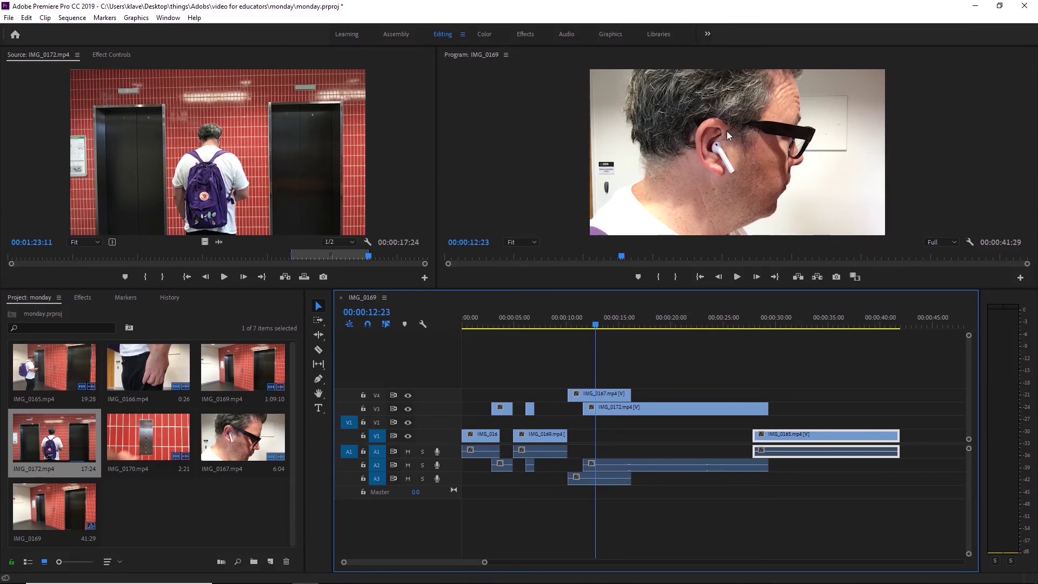
pyautogui.click(700, 319)
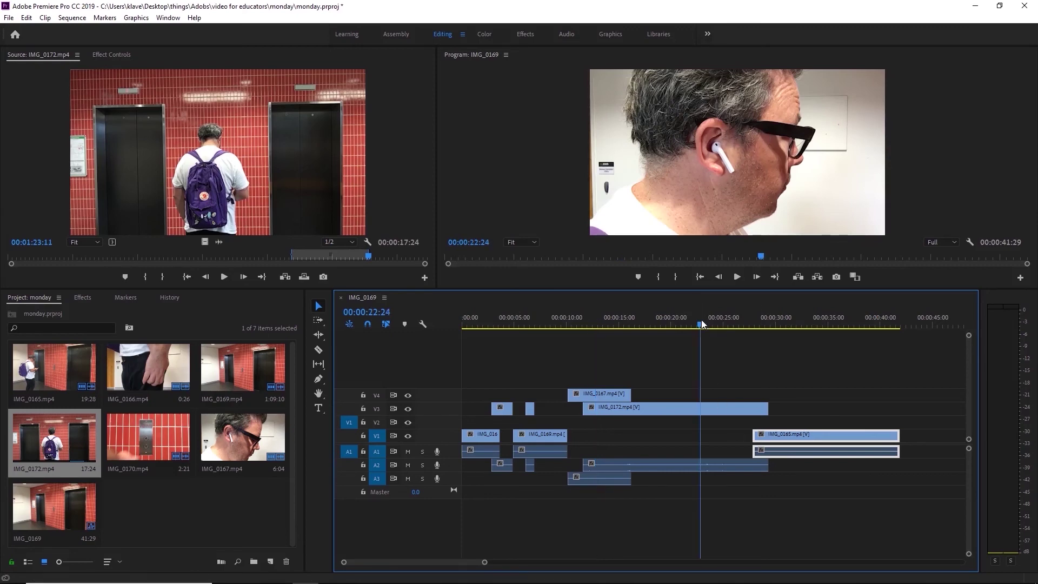
pyautogui.moveTo(793, 324); pyautogui.dragTo(473, 326)
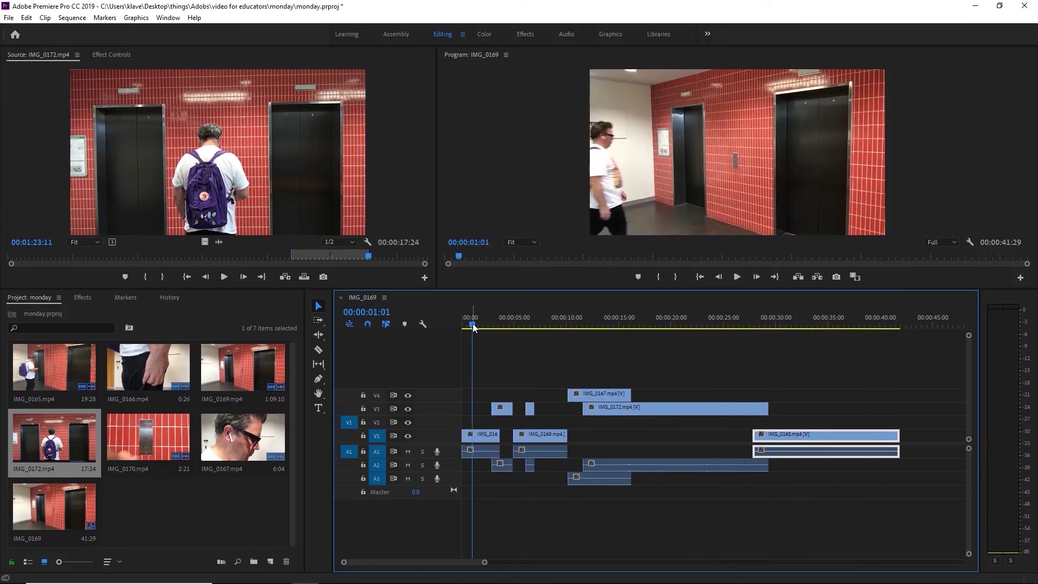
pyautogui.moveTo(756, 323); pyautogui.dragTo(679, 322)
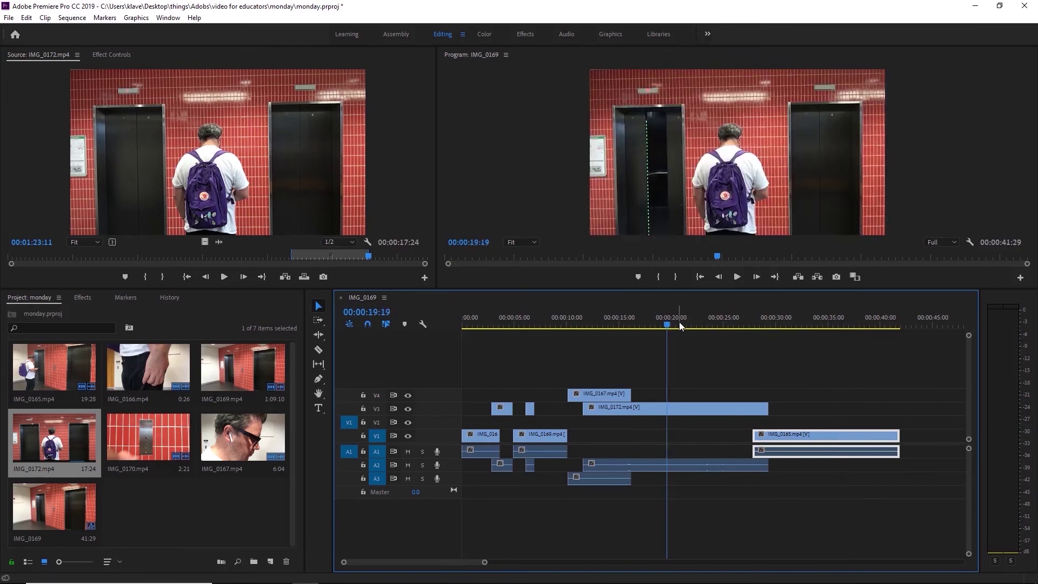
pyautogui.moveTo(670, 323); pyautogui.dragTo(559, 324)
pyautogui.moveTo(495, 323); pyautogui.dragTo(598, 323)
pyautogui.click(753, 327)
pyautogui.moveTo(754, 332); pyautogui.dragTo(819, 333)
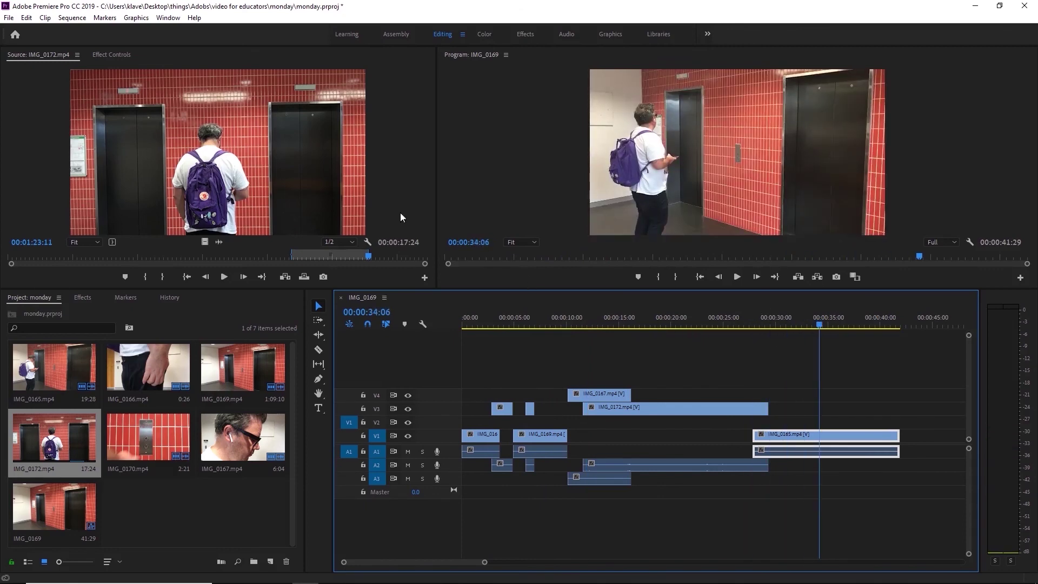
# Open File > Export > Media with H.264 format and the Vimeo 1080p Full HD preset.
pyautogui.click(8, 17)
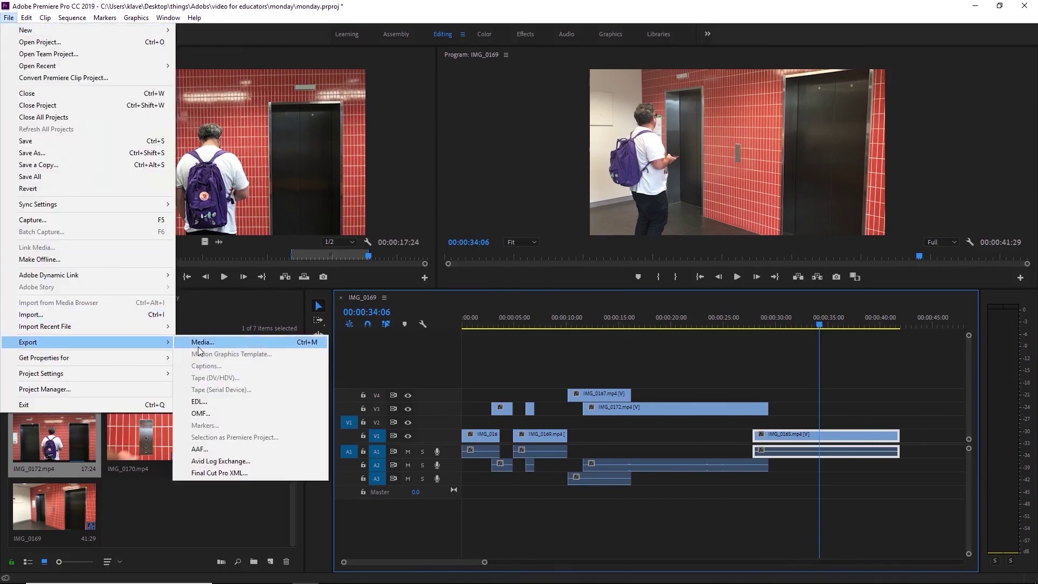
pyautogui.click(199, 347)
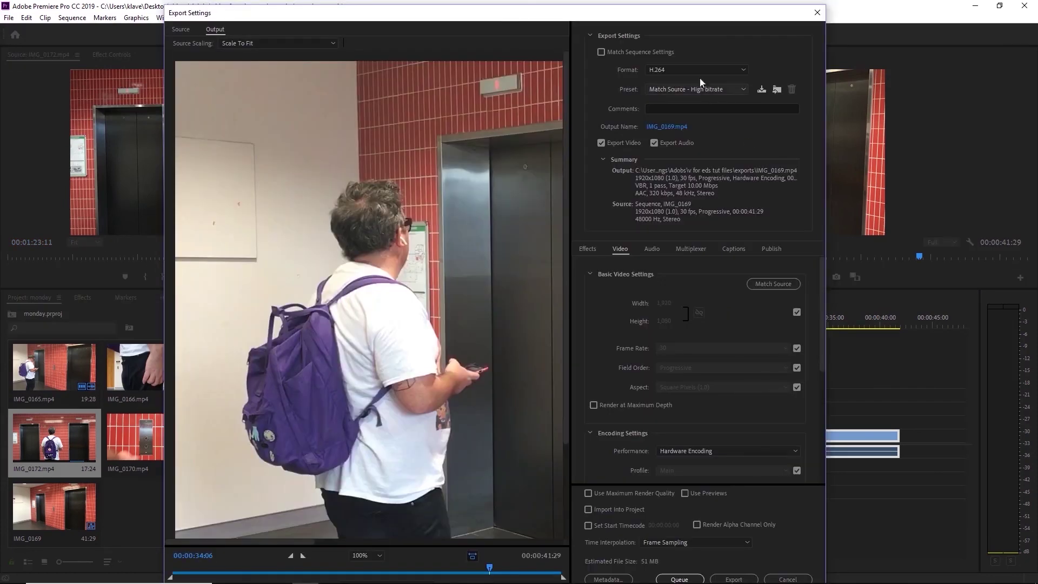
pyautogui.click(677, 69)
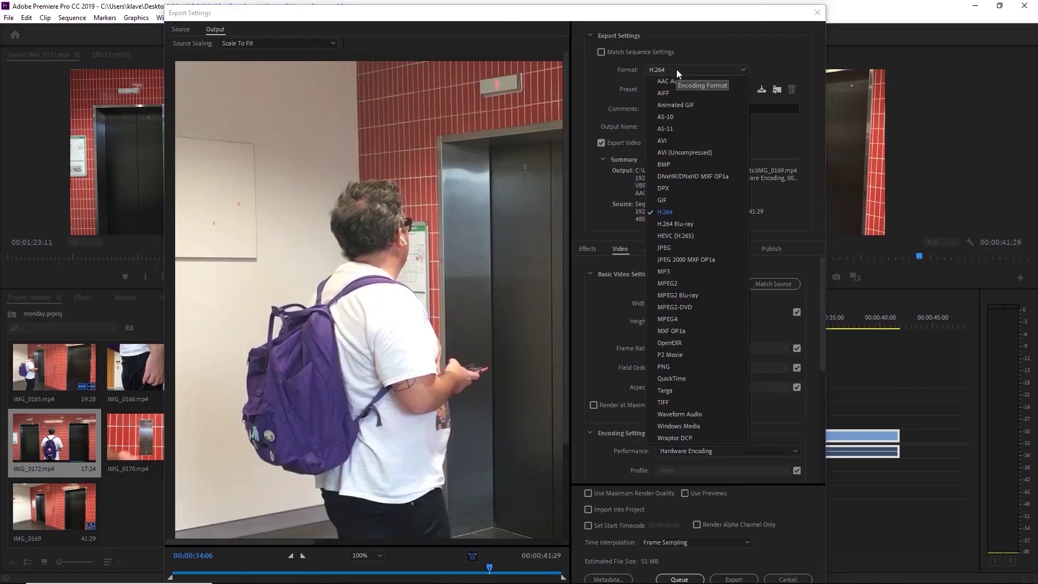
pyautogui.click(669, 212)
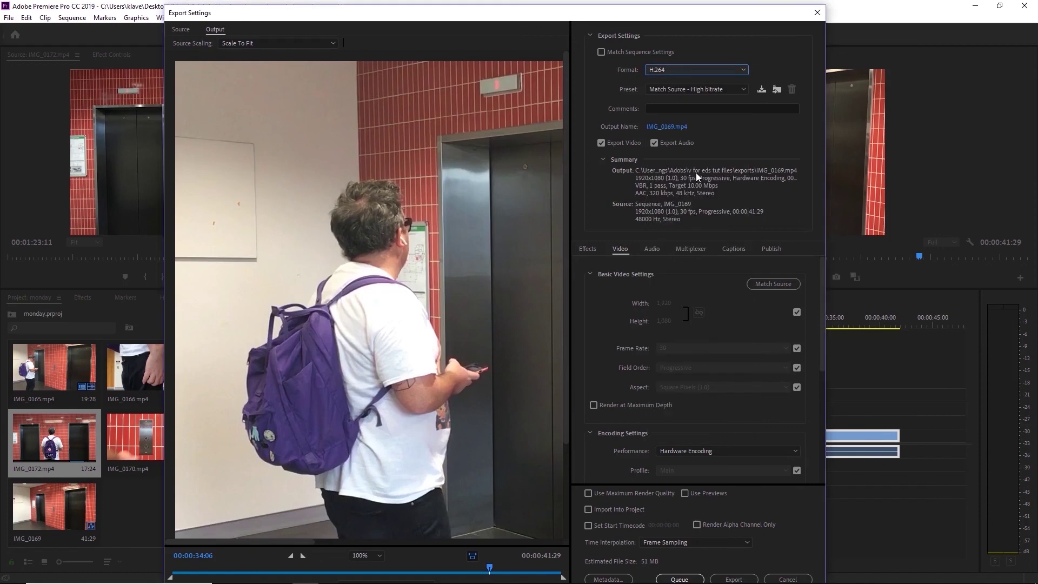
pyautogui.click(719, 91)
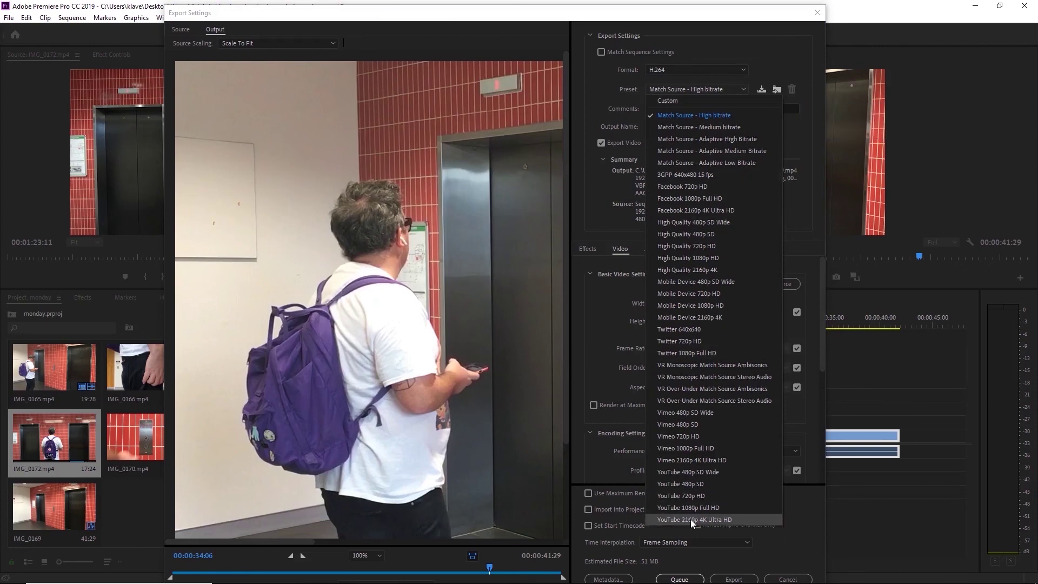
pyautogui.click(686, 447)
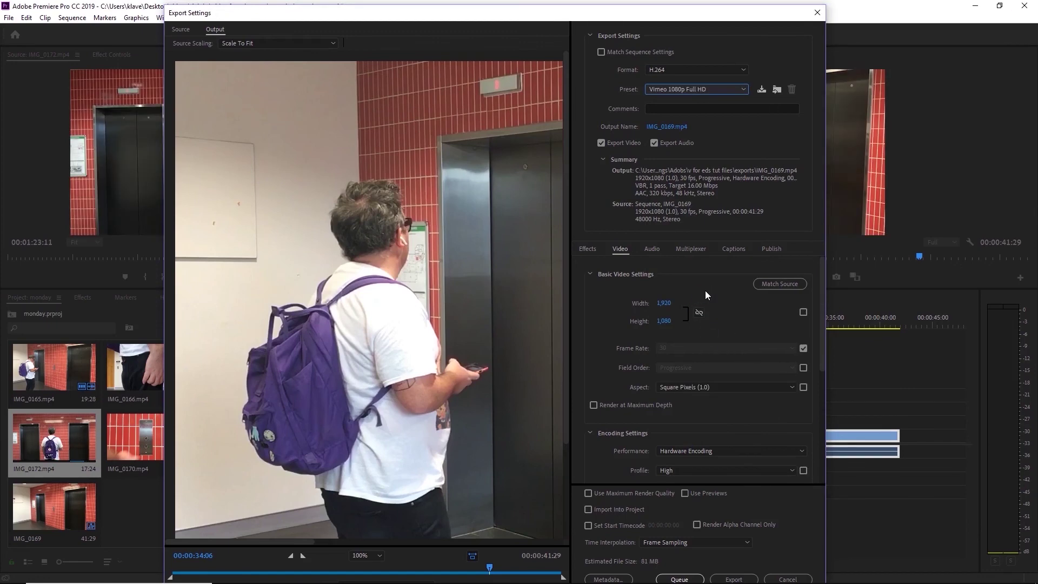
# Save the export into a new exports folder under Adobs > video for educators > monday as 'rough cut monday'.
pyautogui.click(668, 128)
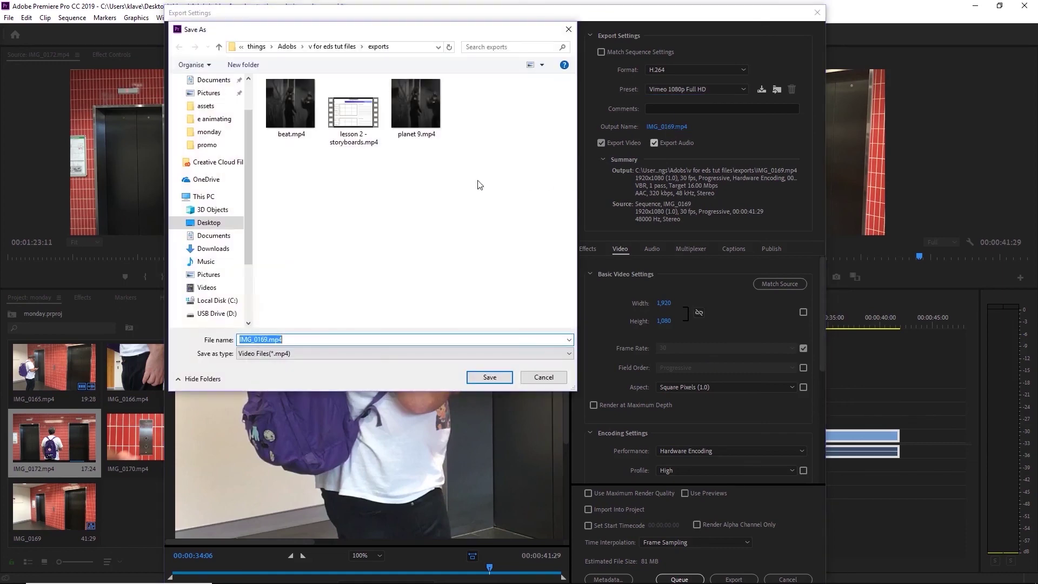
pyautogui.click(296, 50)
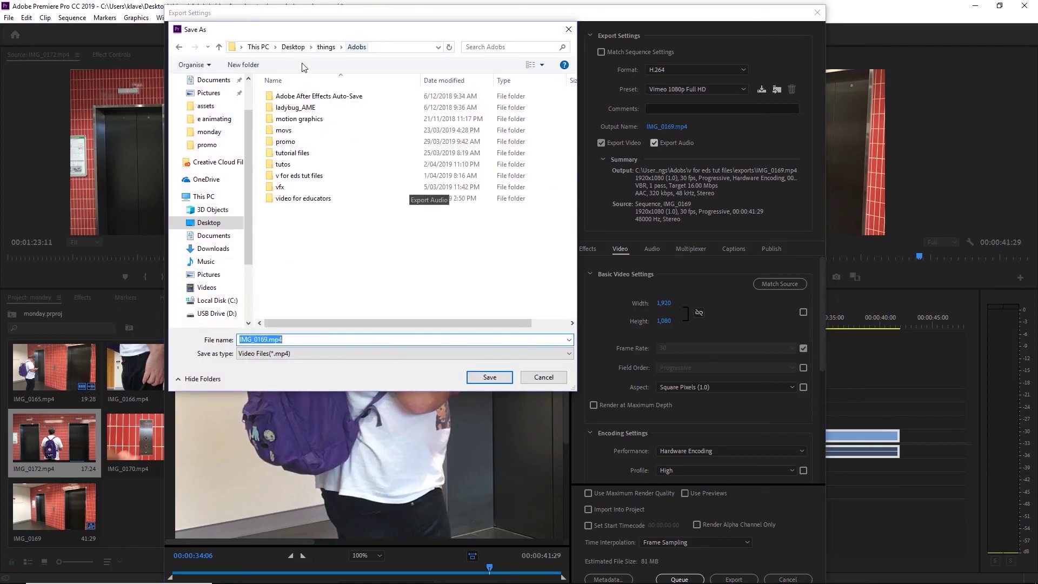
pyautogui.doubleClick(297, 204)
pyautogui.doubleClick(287, 119)
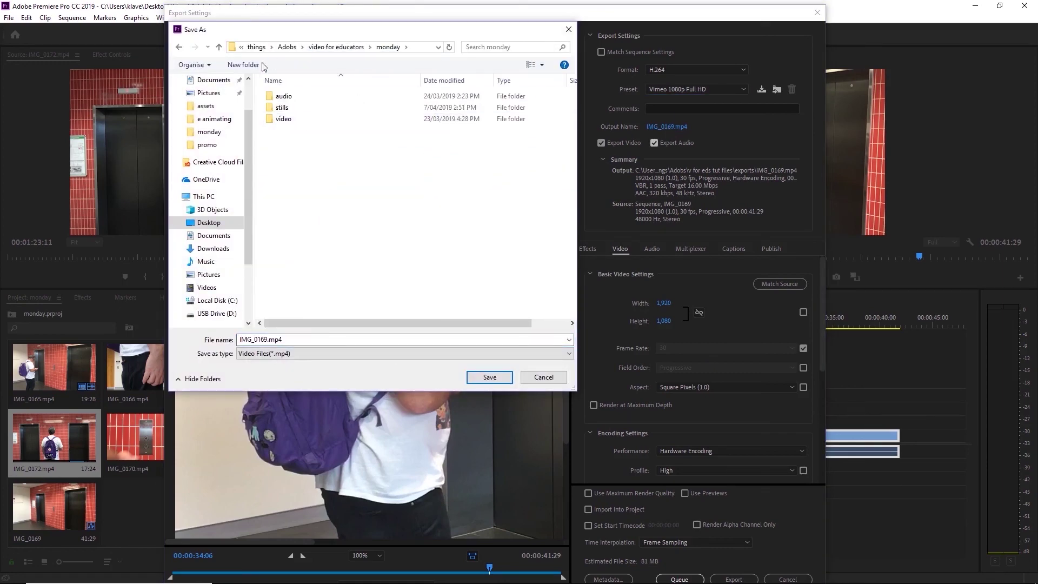
pyautogui.click(244, 64)
pyautogui.write('exports')
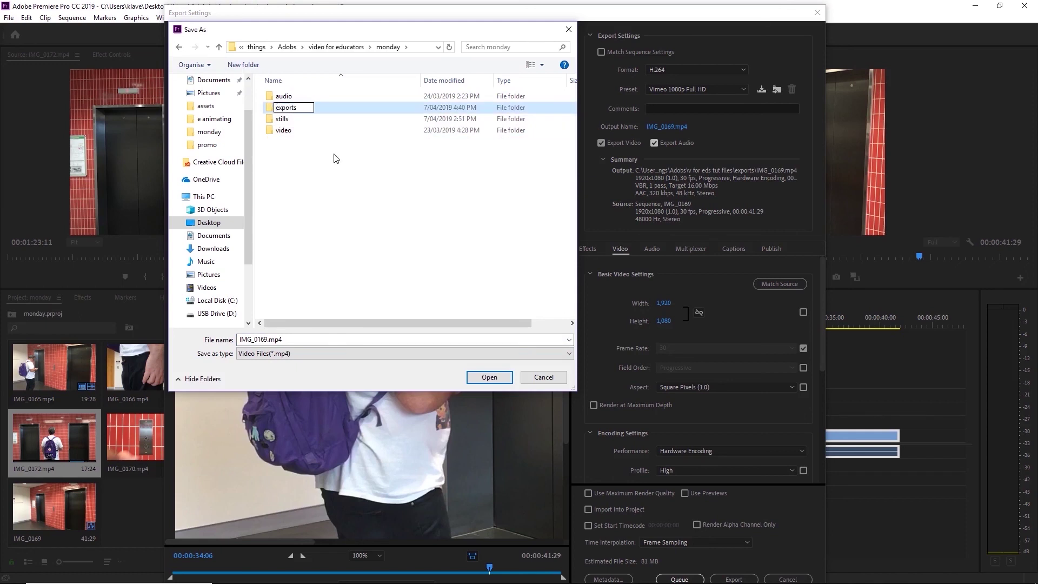
pyautogui.press('Return')
pyautogui.press('Return')
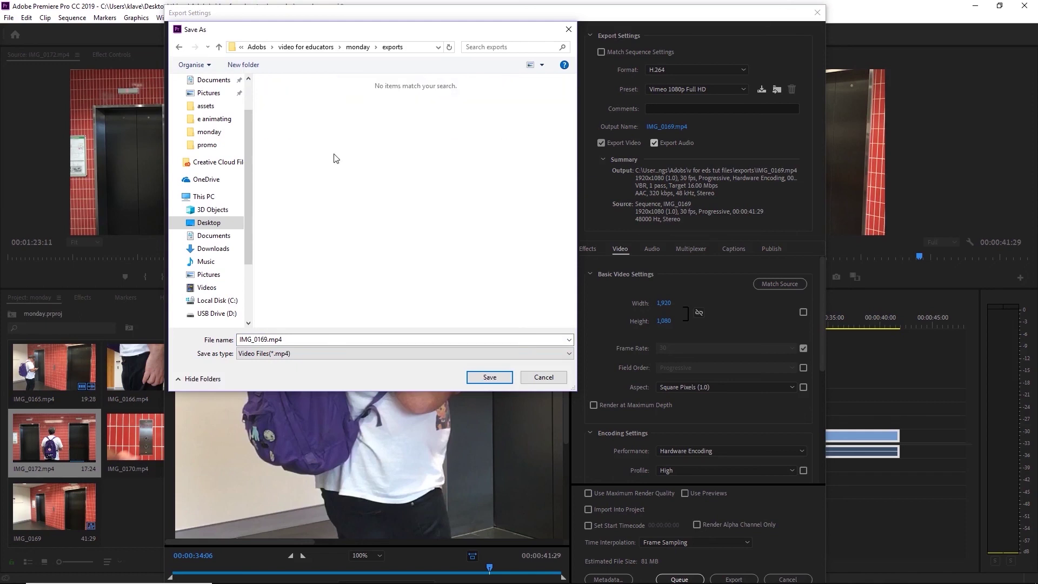
pyautogui.doubleClick(310, 336)
pyautogui.write('rough cut monday')
# Confirm the save location and export the sequence as rough cut monday.mp4.
pyautogui.click(482, 377)
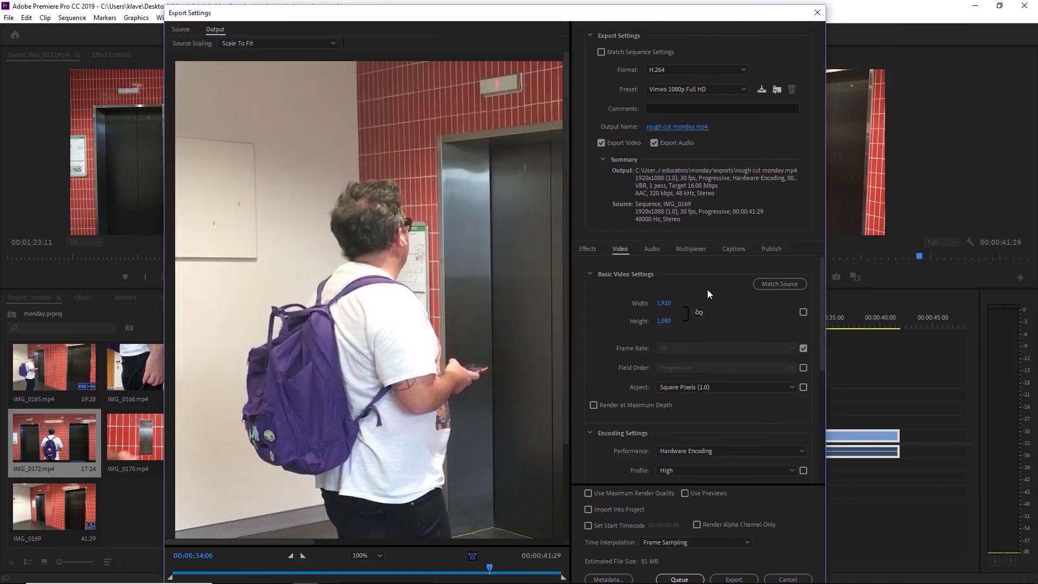
pyautogui.click(743, 579)
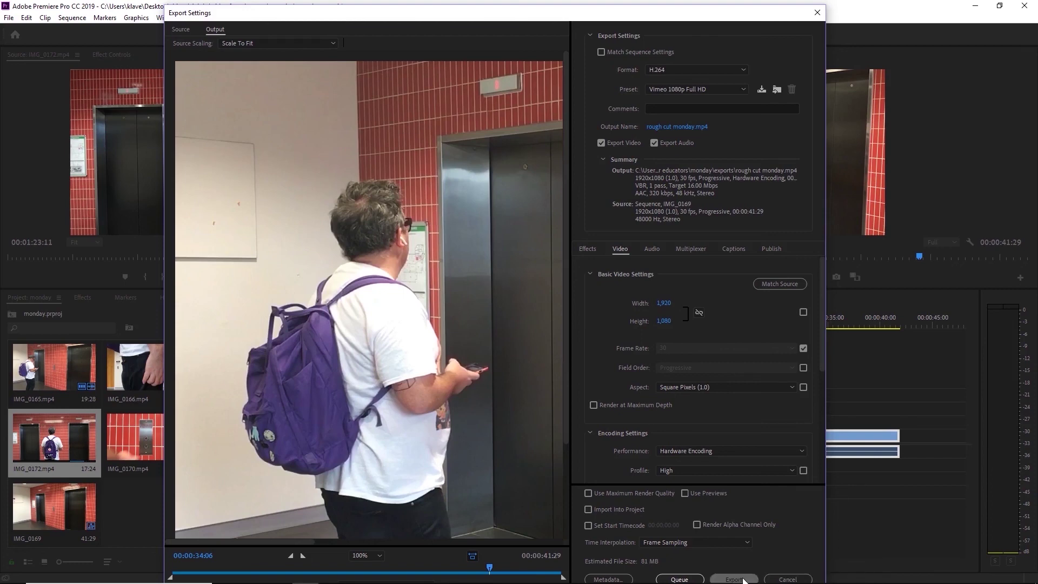